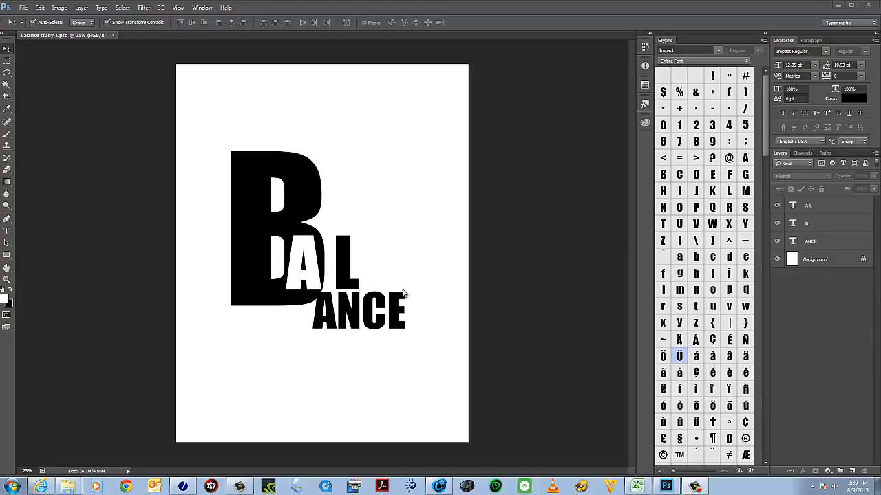
Toggle the Background layer's visibility repeatedly to examine the canvas with and without it, leaving it shown
left_click(777, 260)
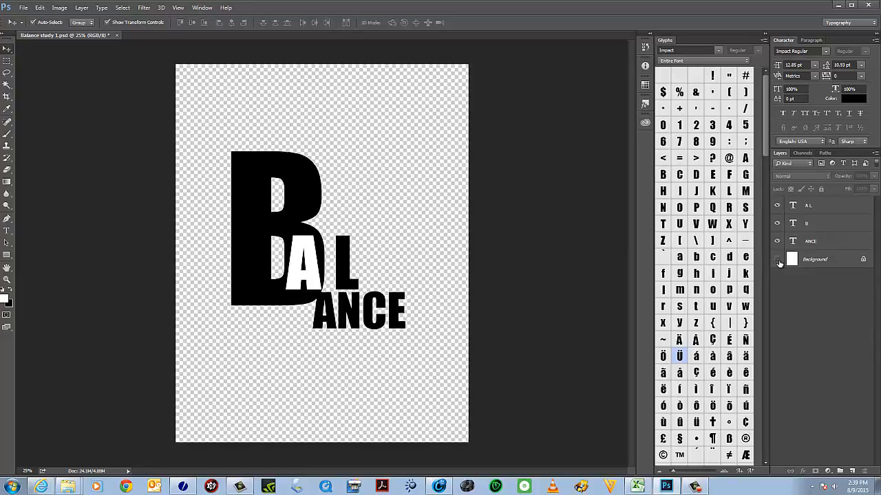
left_click(778, 260)
left_click(778, 260)
left_click(777, 260)
left_click(777, 260)
left_click(777, 260)
left_click(777, 261)
left_click(777, 261)
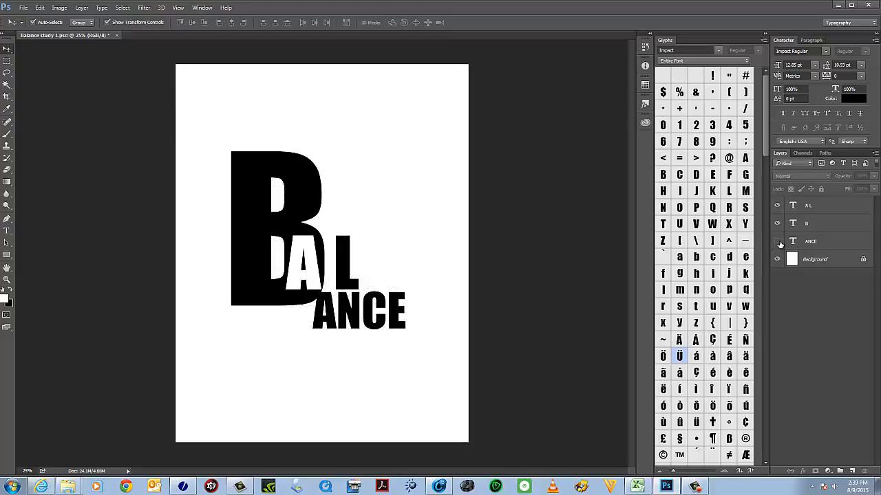
Hide and show the ANCE, B and A L layers one at a time to examine which letters each contains
left_click(778, 242)
left_click(778, 242)
left_click(778, 242)
left_click(778, 242)
left_click(777, 224)
left_click(778, 223)
left_click(777, 205)
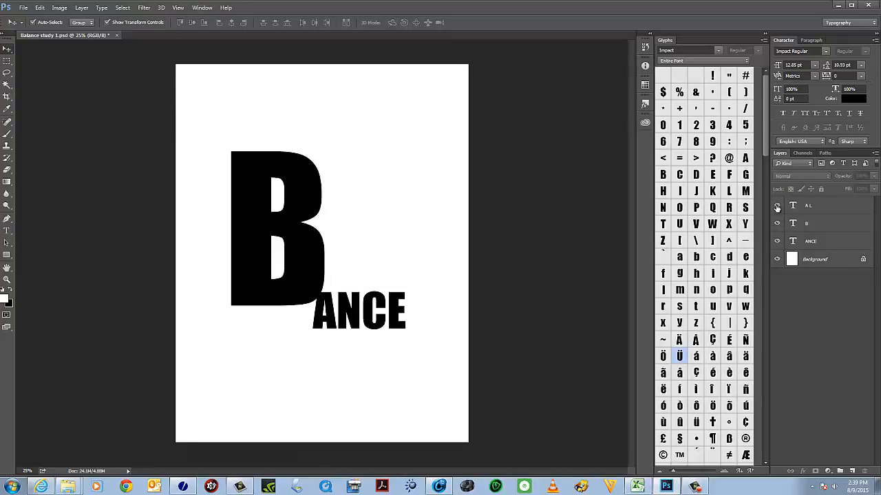
left_click(777, 205)
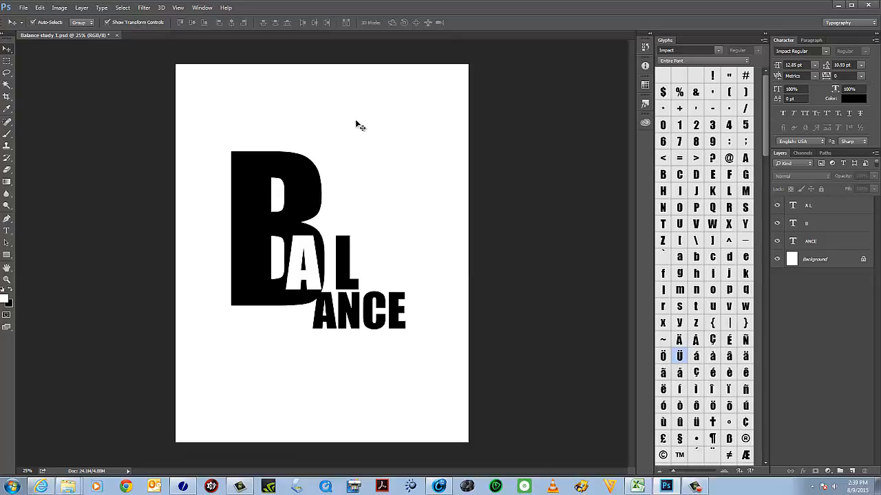
Select the letter B on the canvas, turn off Auto-Select, and try selecting the L and ANCE text directly
left_click(53, 23)
left_click(309, 192)
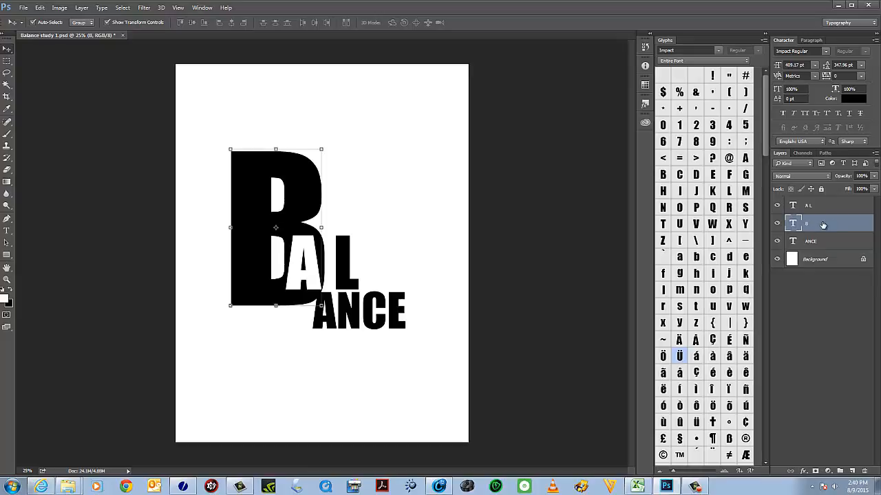
left_click(33, 22)
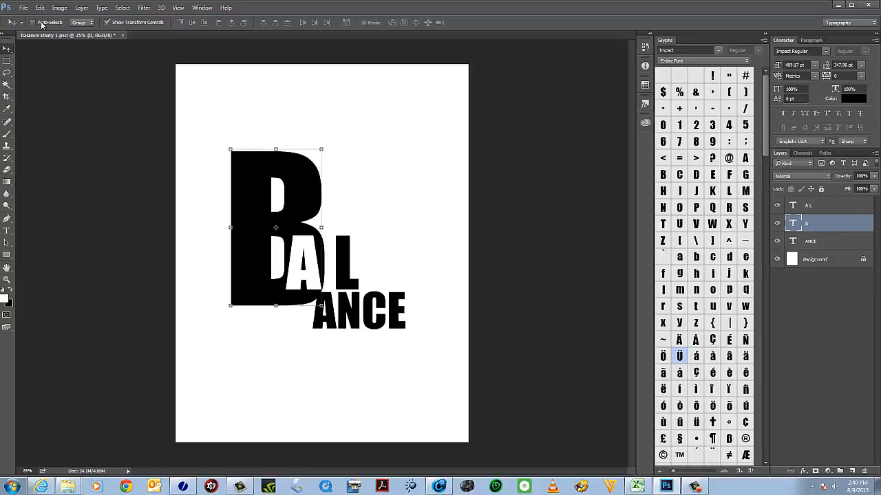
left_click(346, 264)
left_click(346, 264)
left_click(346, 264)
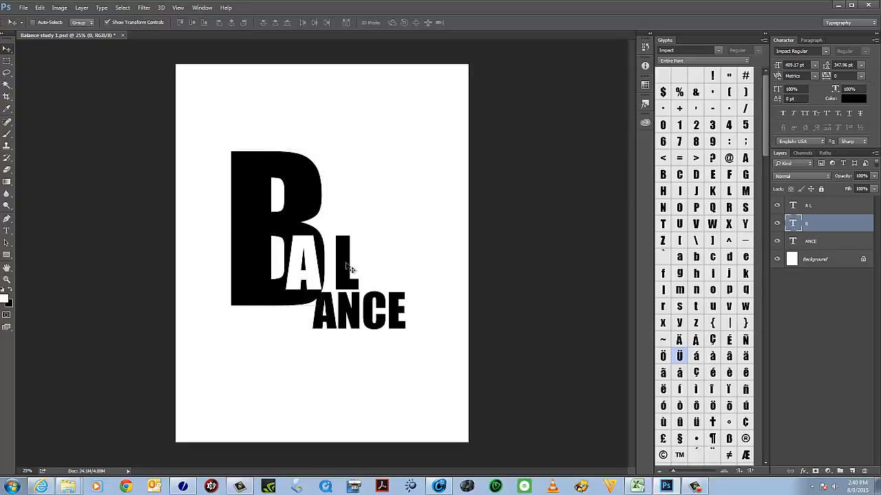
left_click(354, 310)
Turn Auto-Select back on and select the ANCE text and the A L text on the canvas
left_click(33, 23)
left_click(396, 328)
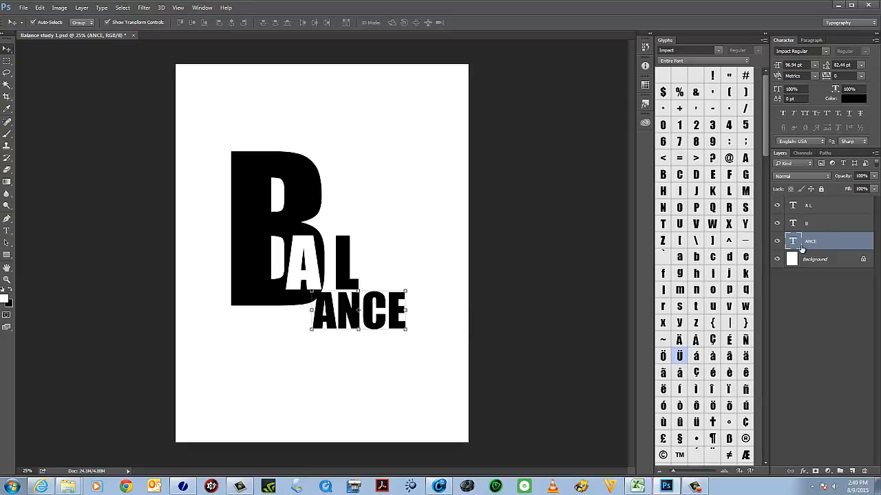
left_click(343, 269)
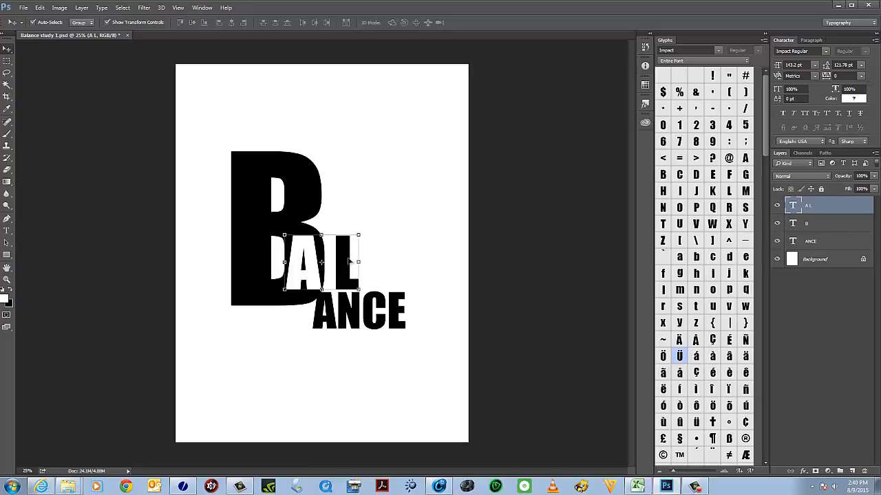
Try scaling the A L text down to about 98%, and discard the transformation
left_click_drag(363, 230, 361, 231)
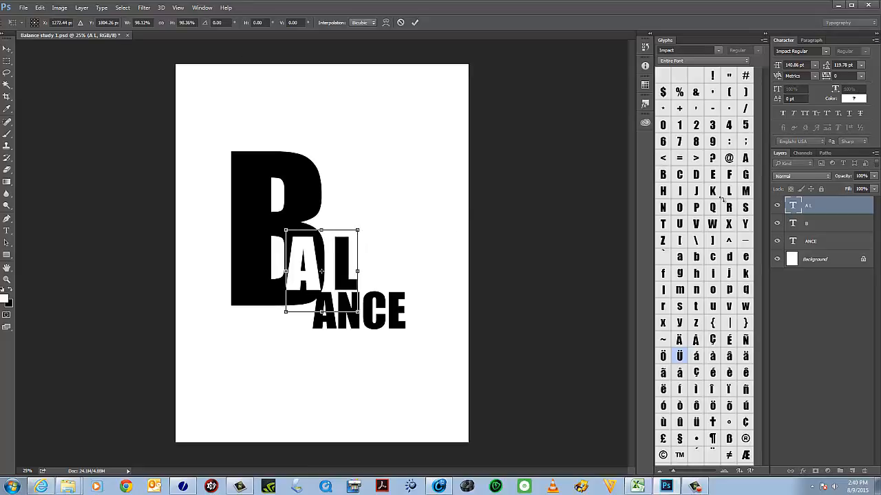
left_click(7, 48)
left_click(490, 189)
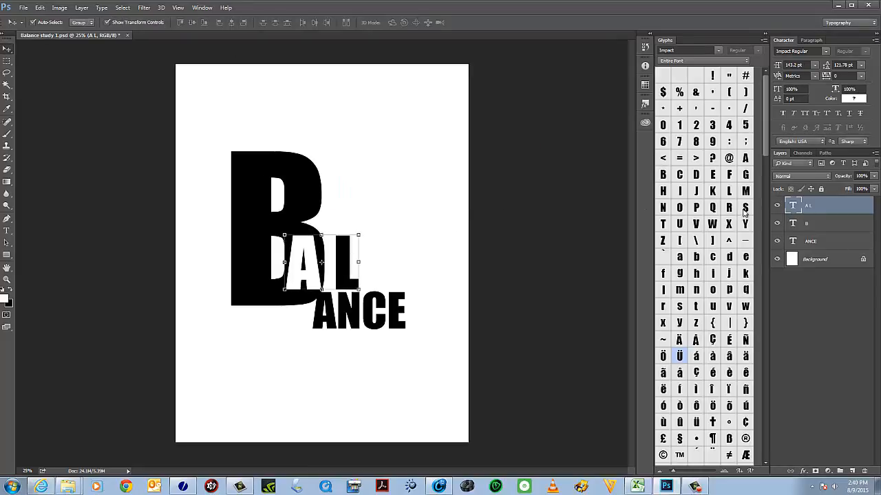
Toggle Show Transform Controls off and on, and try stretching the A L text wider before cancelling the change
left_click(130, 22)
left_click(130, 22)
left_click(108, 23)
left_click(107, 22)
left_click_drag(360, 263, 397, 265)
key("Escape")
Try rotating the A L text to about -15 degrees, straightening it and moving it back over the B
left_click(367, 231)
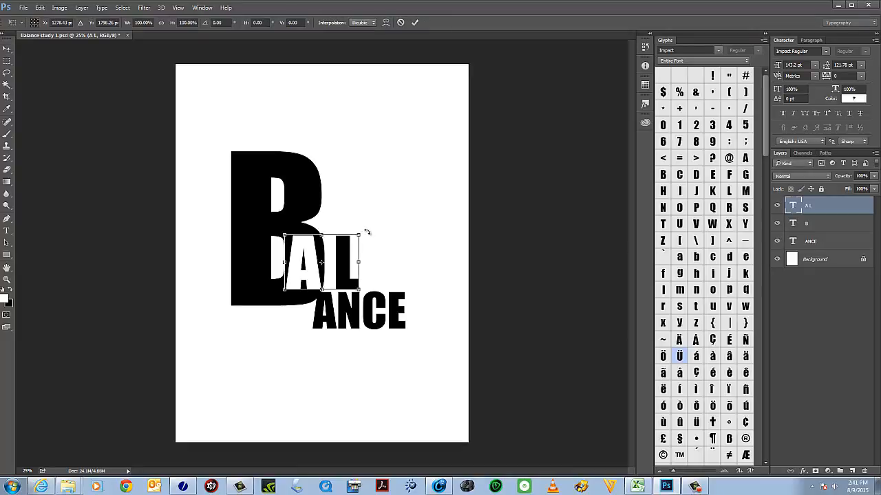
left_click_drag(367, 232, 362, 209)
mouse_move(314, 260)
left_mouse_down()
mouse_move(322, 256)
mouse_move(304, 261)
left_mouse_up()
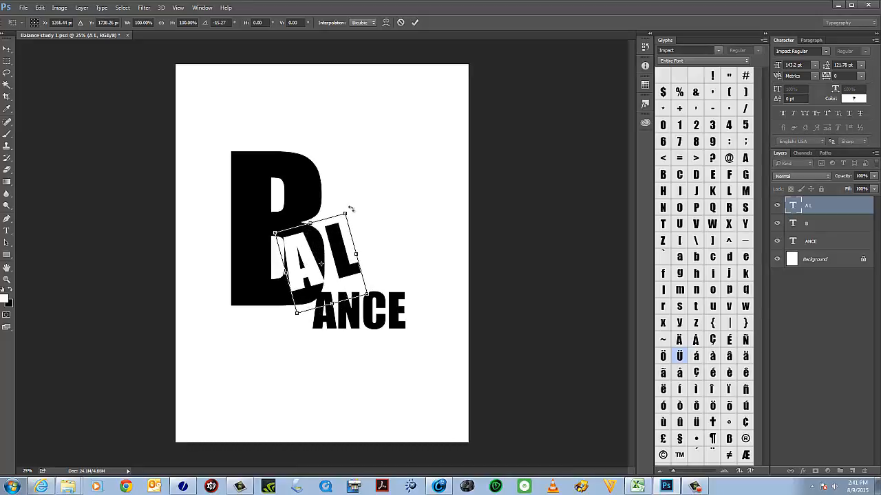
left_click_drag(351, 209, 367, 217)
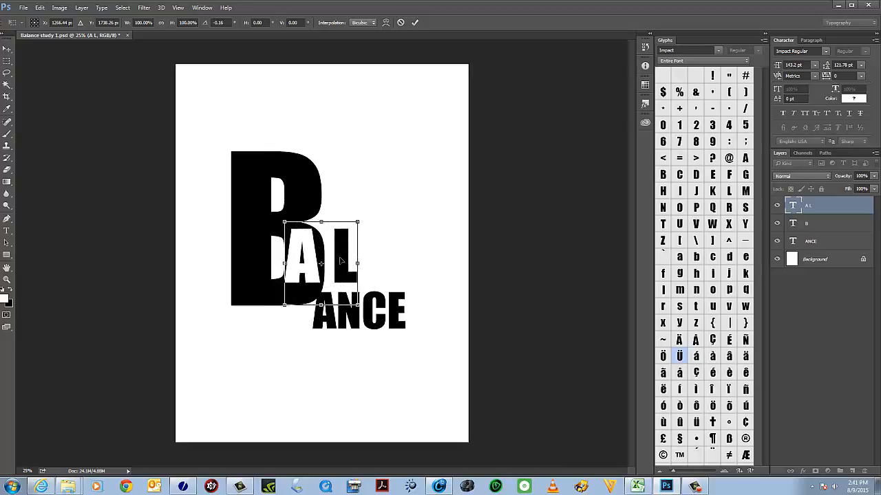
left_click_drag(344, 260, 344, 267)
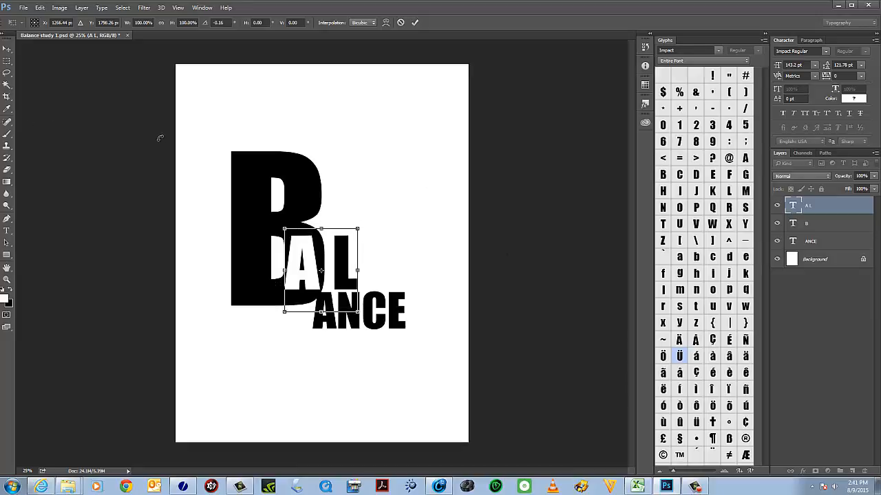
key("Return")
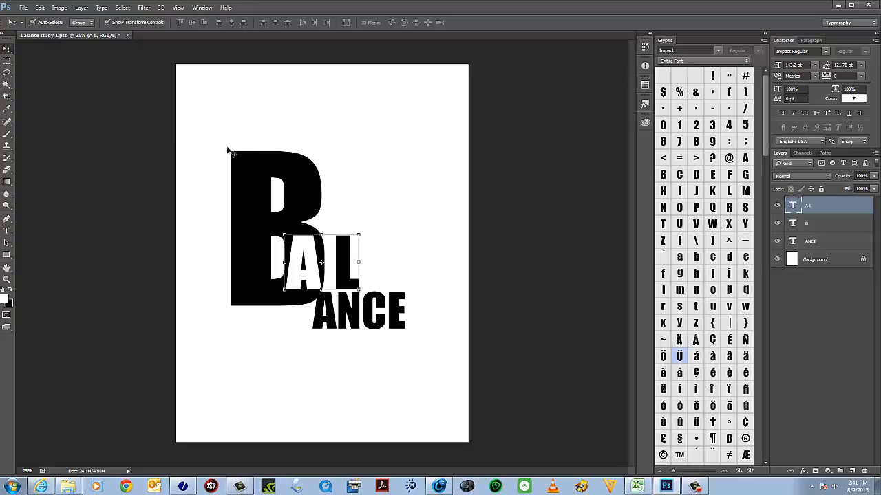
Rotate the large letter B to about -11.8 degrees, reposition it slightly beside the other letters, and apply the transformation
left_click(275, 172)
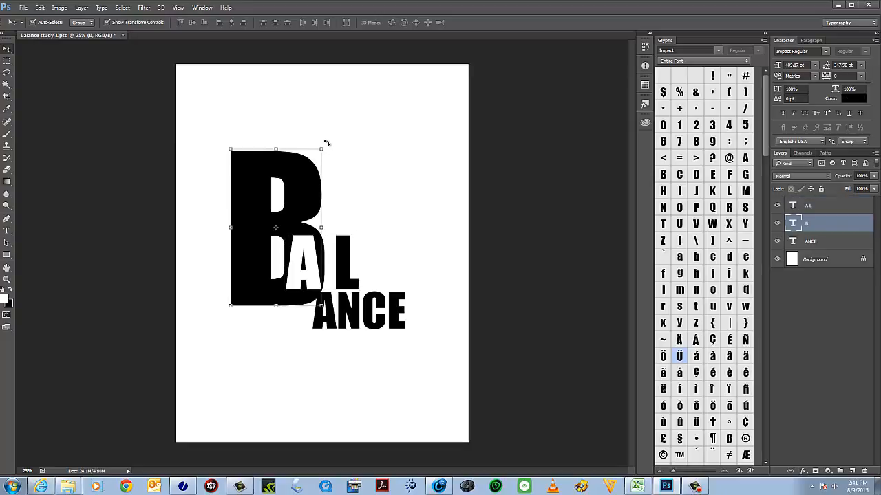
left_click_drag(327, 142, 316, 108)
left_click_drag(289, 168, 285, 174)
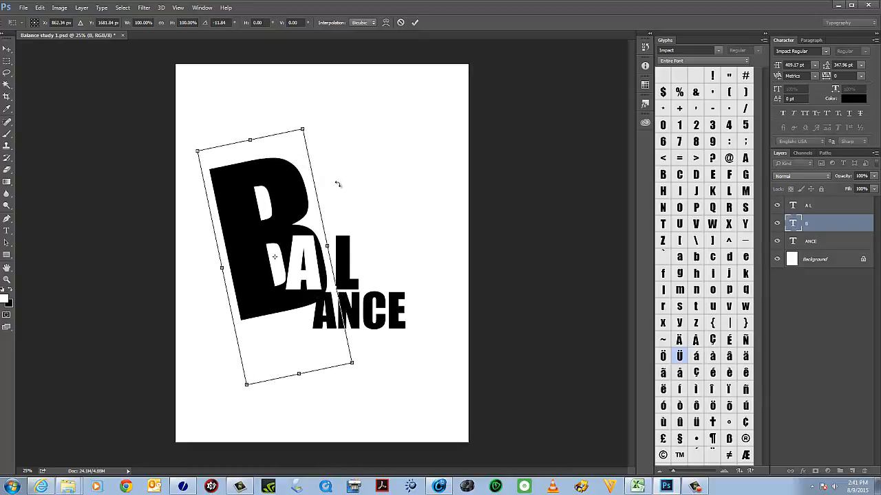
key("Return")
left_click(401, 194)
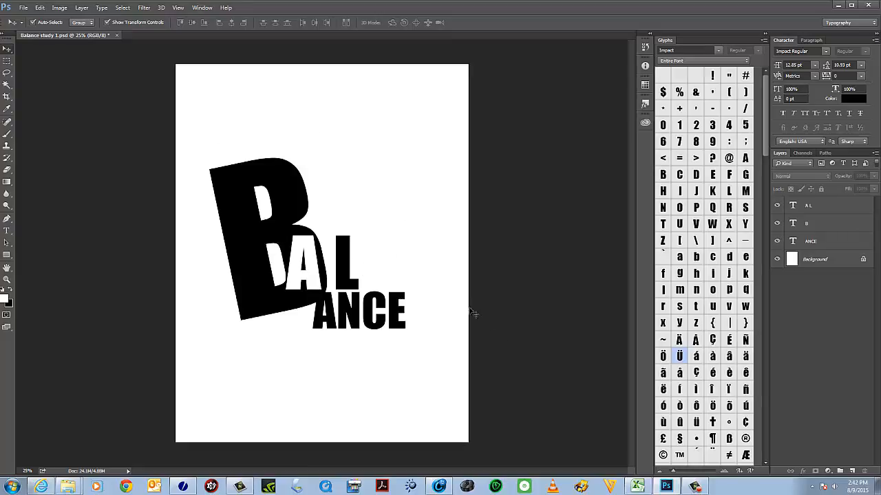
Try selecting the three text layers together by enclosing the letters on the canvas, and clear the selection
left_click(140, 22)
left_click(140, 22)
left_click_drag(195, 88, 214, 110)
left_click_drag(193, 89, 297, 233)
left_click_drag(326, 258, 433, 359)
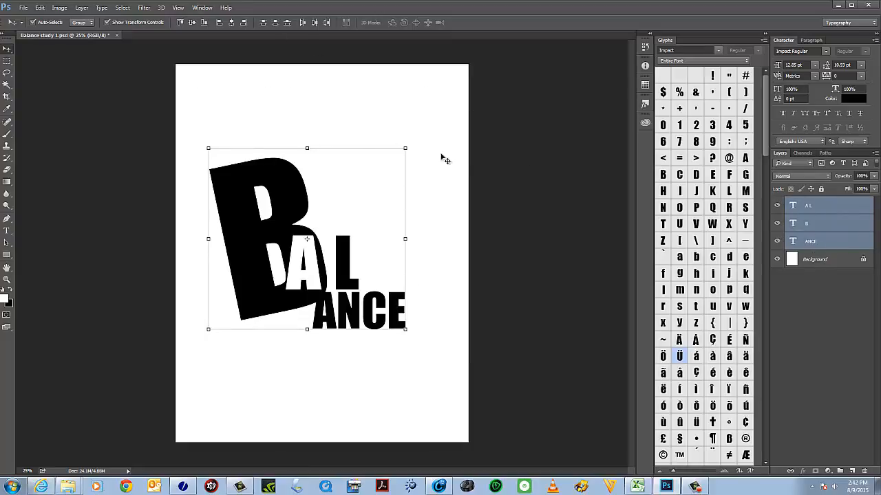
left_click(367, 131)
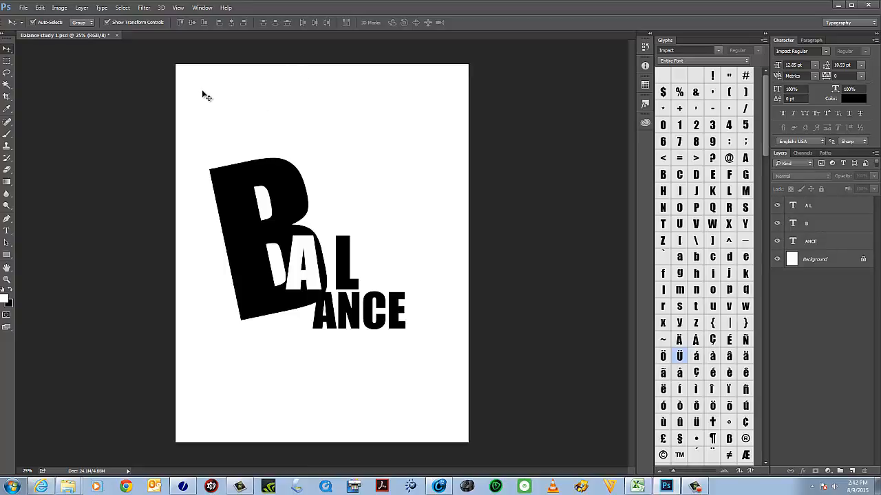
Select all three text layers on the canvas and rotate them together to about -9.7 degrees
left_click_drag(202, 91, 441, 363)
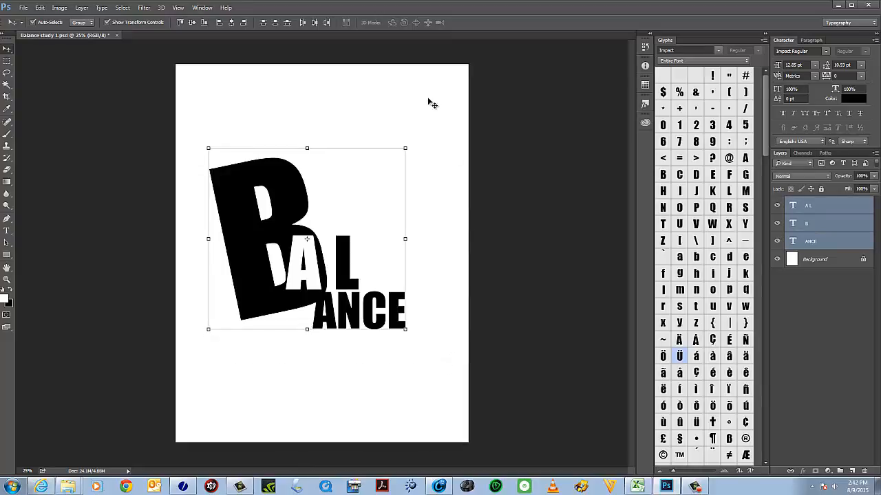
left_click(413, 139)
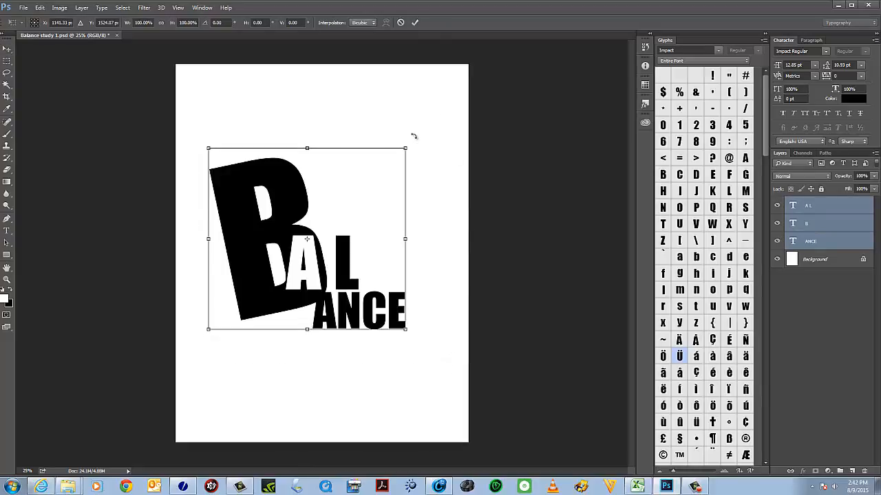
left_click_drag(413, 135, 385, 138)
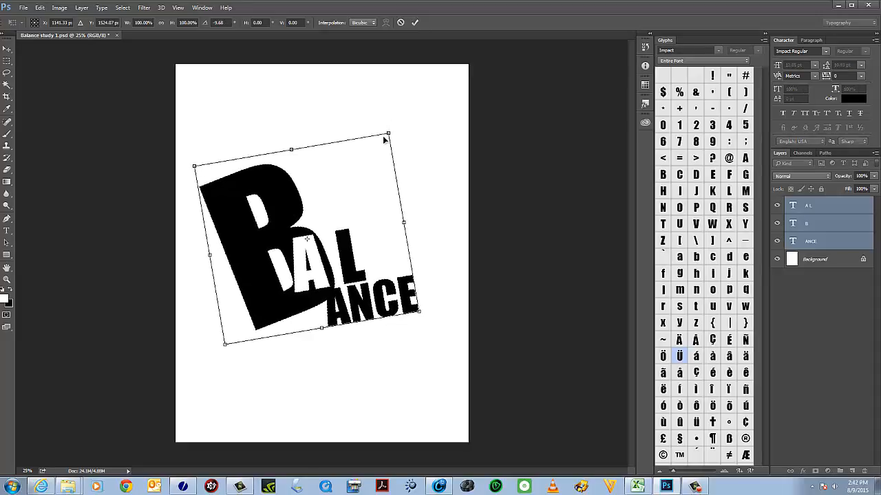
key("Return")
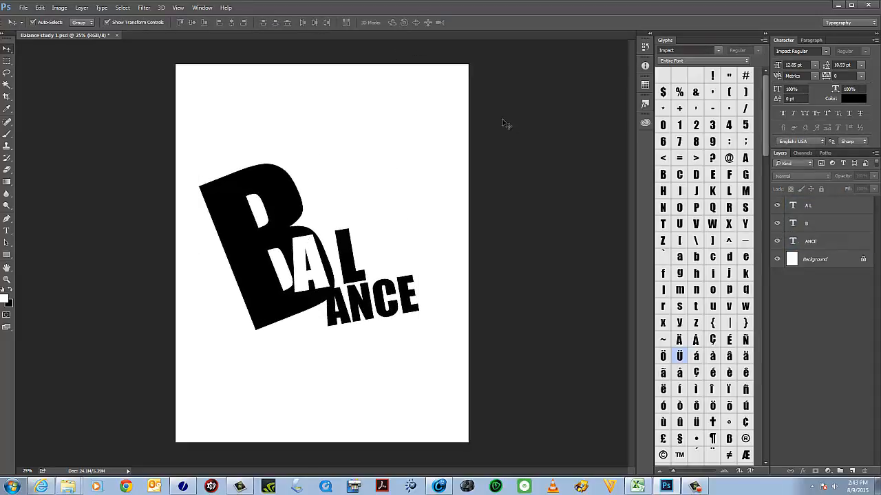
Toggle the ANCE layer's visibility, select the three text layers from the layer list, and try rotating them about 0.1 degrees
left_click(817, 246)
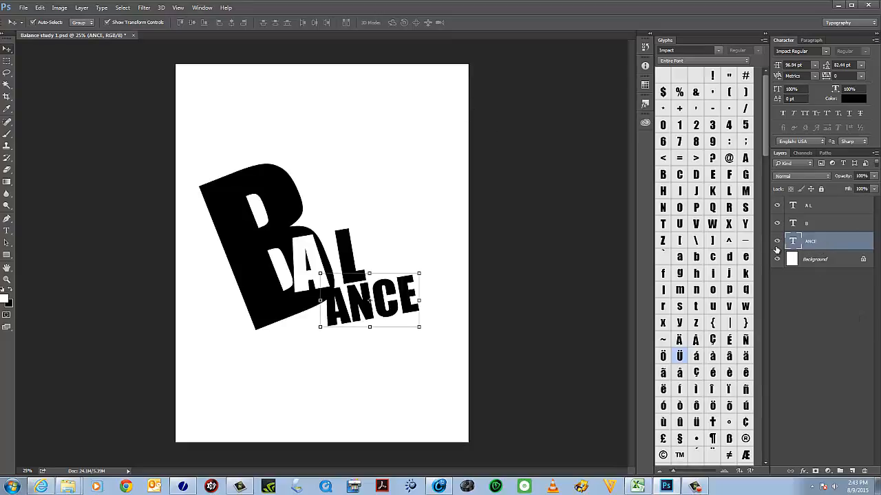
left_click(777, 241)
left_click(776, 241)
left_click(810, 210, "shift")
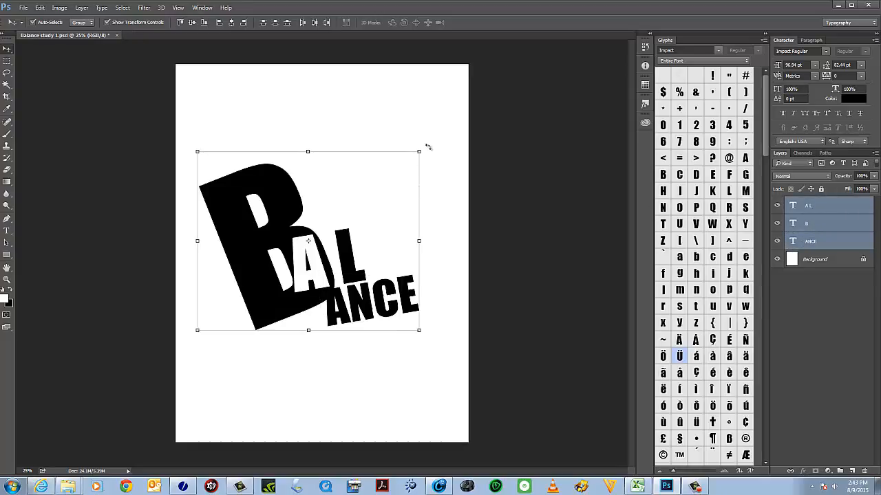
mouse_move(428, 146)
left_mouse_down()
mouse_move(424, 134)
mouse_move(426, 147)
left_mouse_up()
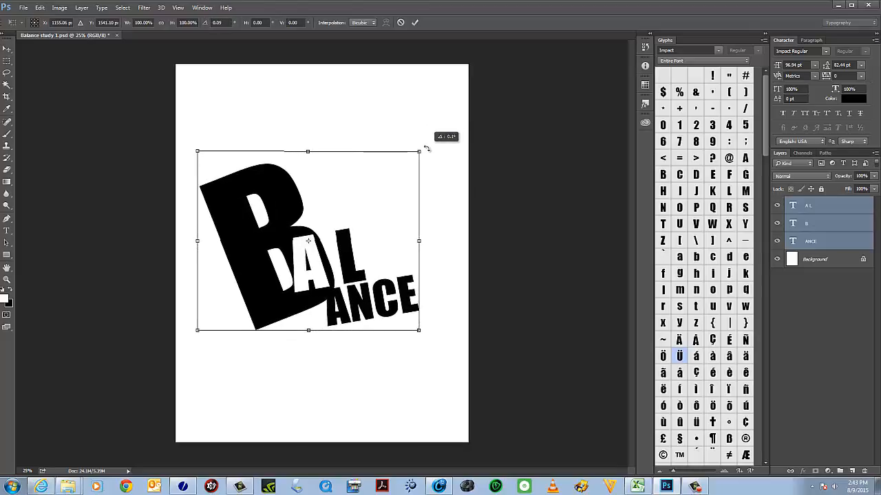
key("Return")
left_click(450, 162)
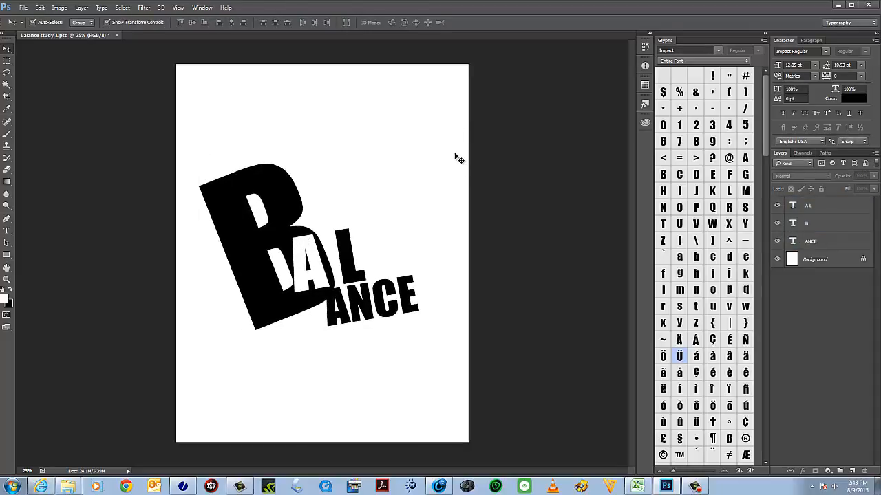
Hide the B layer, select the A L and ANCE text together, and rotate both further counterclockwise to match the B's tilt
left_click(776, 224)
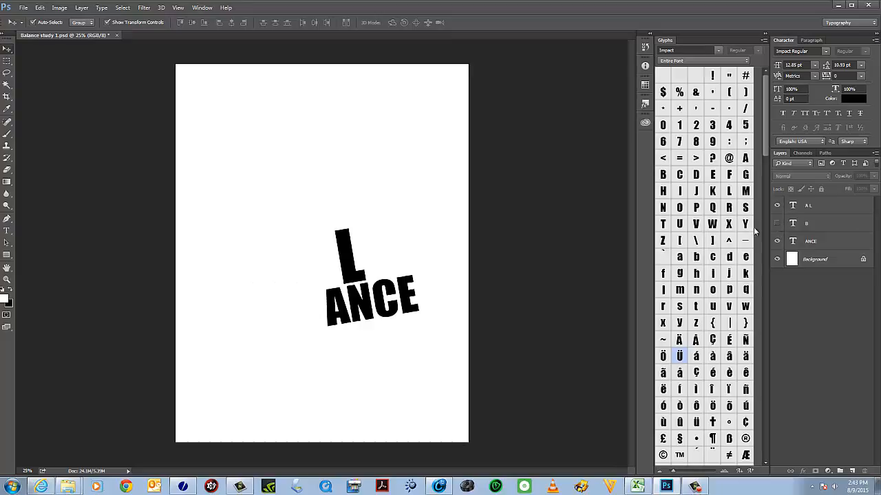
left_click_drag(316, 213, 438, 338)
left_click_drag(425, 224, 423, 194)
key("Return")
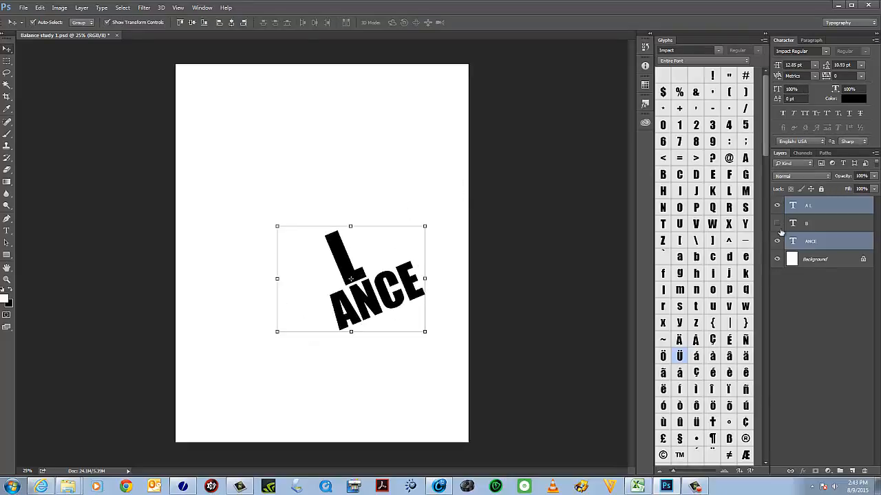
Show the B layer again and try adjusting the A L text's position over the B, leaving everything deselected
left_click(777, 224)
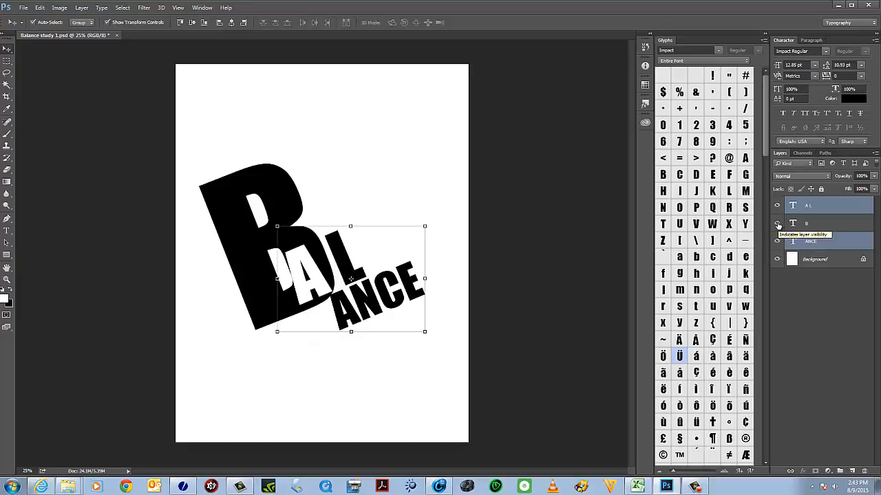
left_click(351, 211)
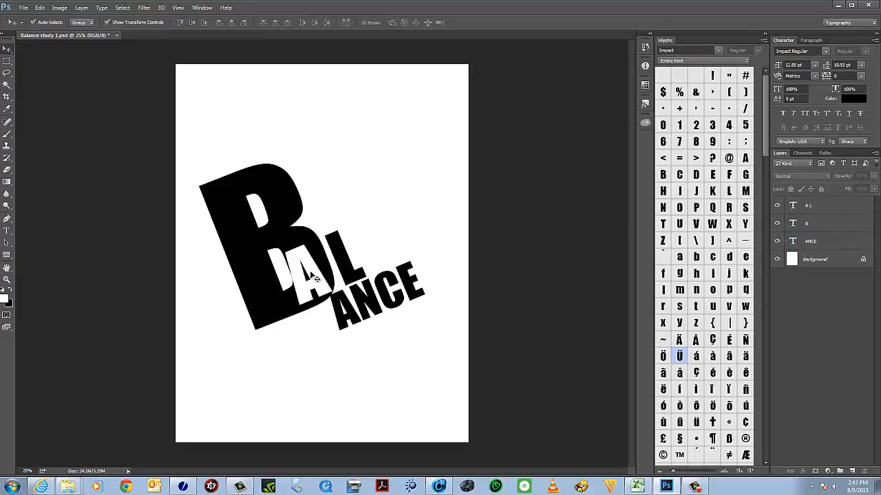
left_click_drag(318, 275, 309, 274)
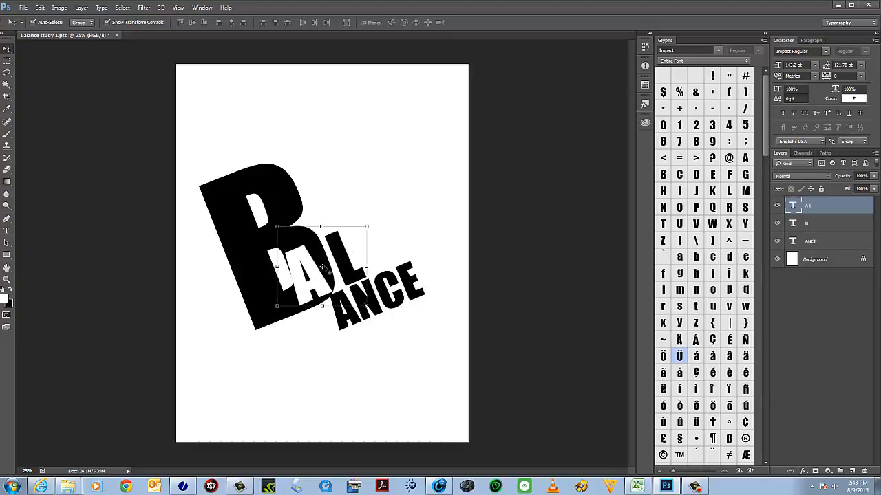
left_click(434, 232)
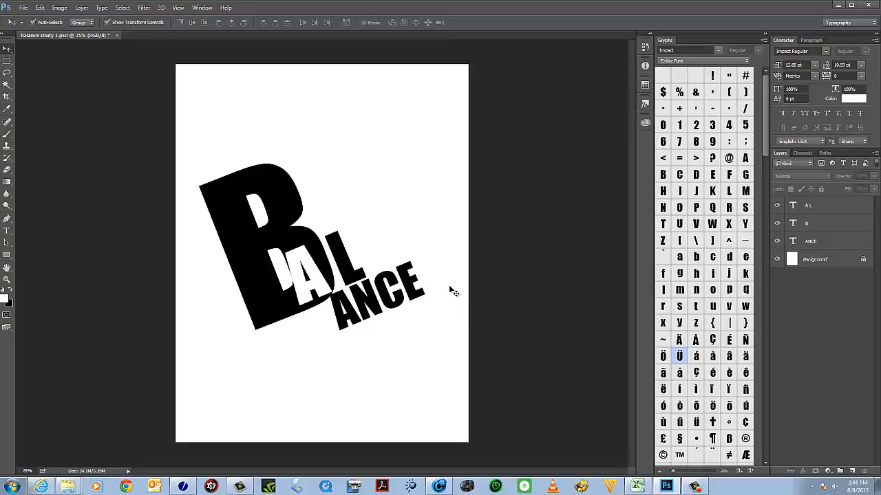
Scale all three text layers together to about 61% and place the design in the upper part of the page
left_click_drag(206, 136, 446, 369)
left_click_drag(425, 333, 337, 263)
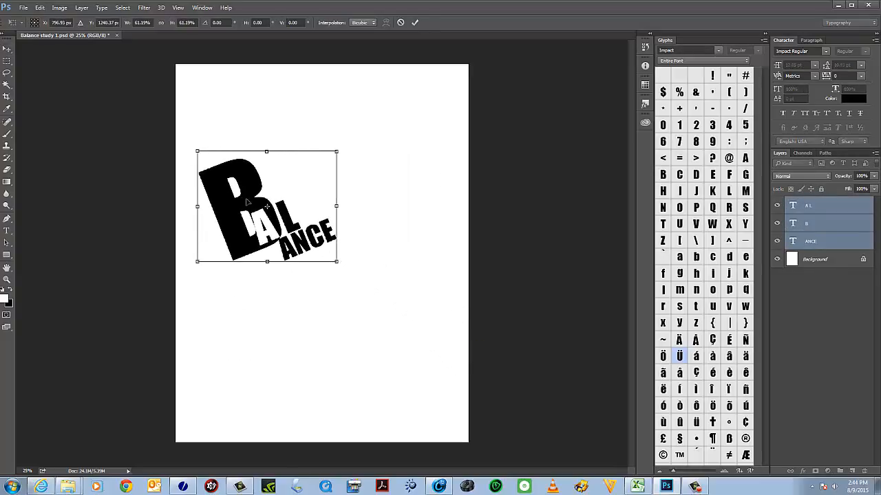
left_click_drag(247, 201, 259, 146)
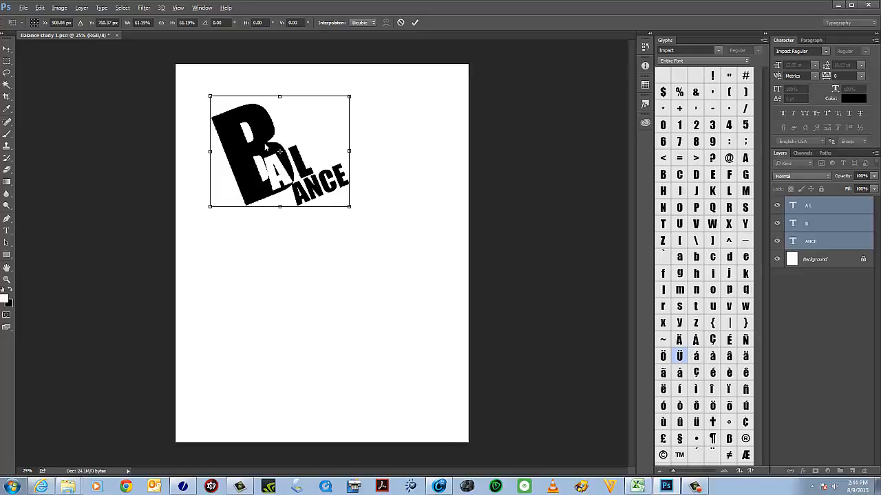
left_click(8, 50)
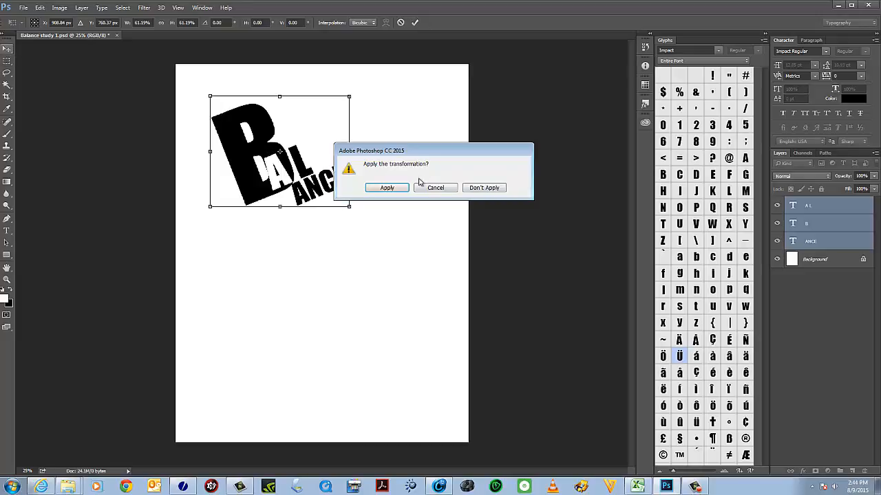
left_click(387, 188)
Duplicate the complete scaled design and place the copy directly below the original, leaving everything deselected
left_click_drag(204, 94, 352, 229)
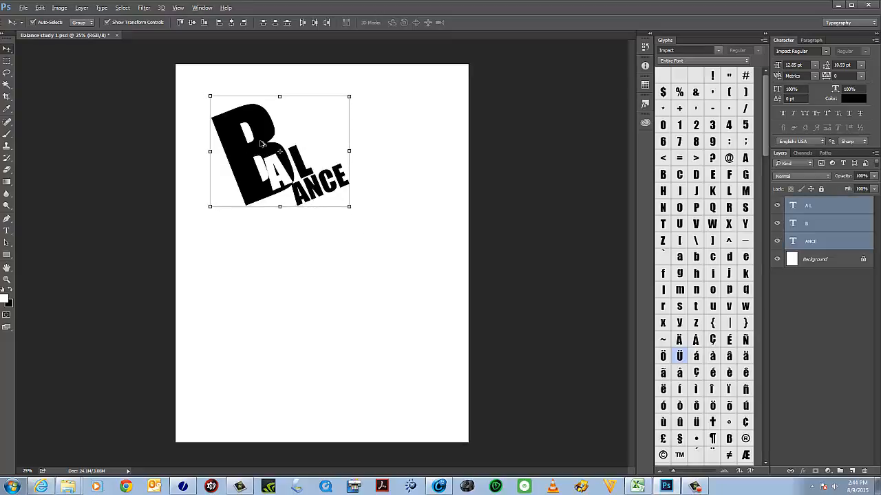
left_click_drag(261, 141, 265, 290)
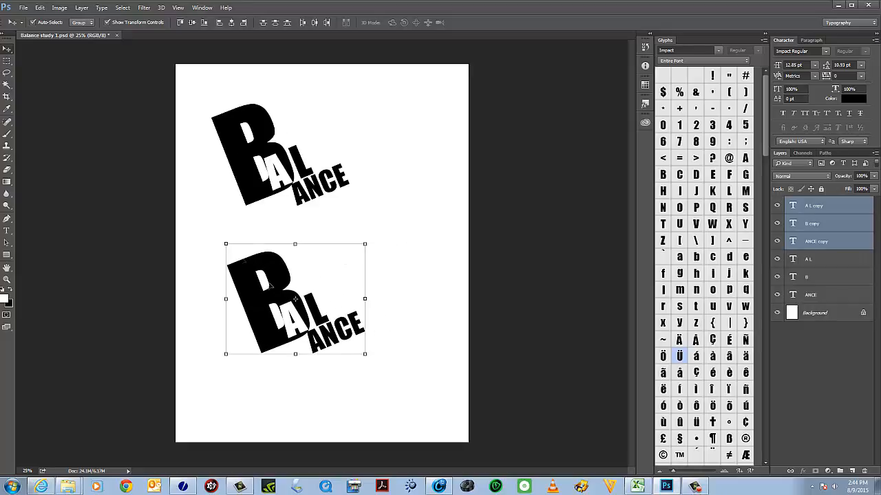
left_click(396, 223)
Scale the B of the lower copy to about 68% and place it above the L
left_click(263, 273)
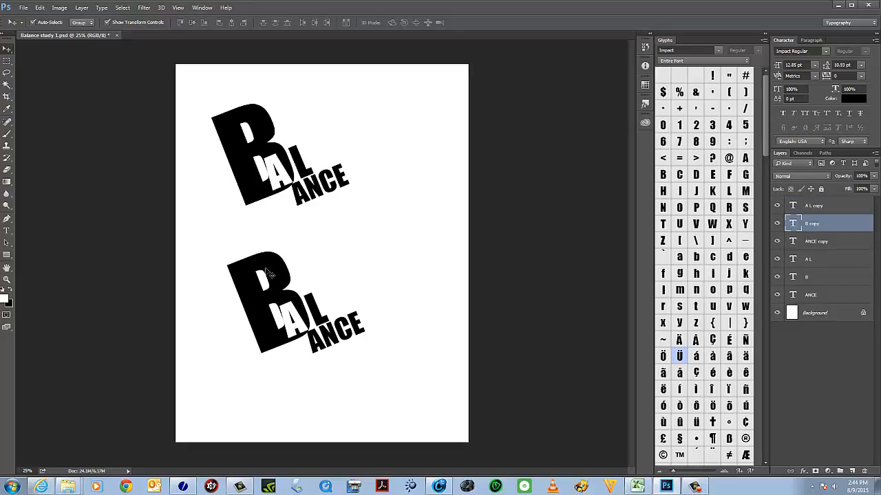
left_click_drag(320, 238, 435, 209)
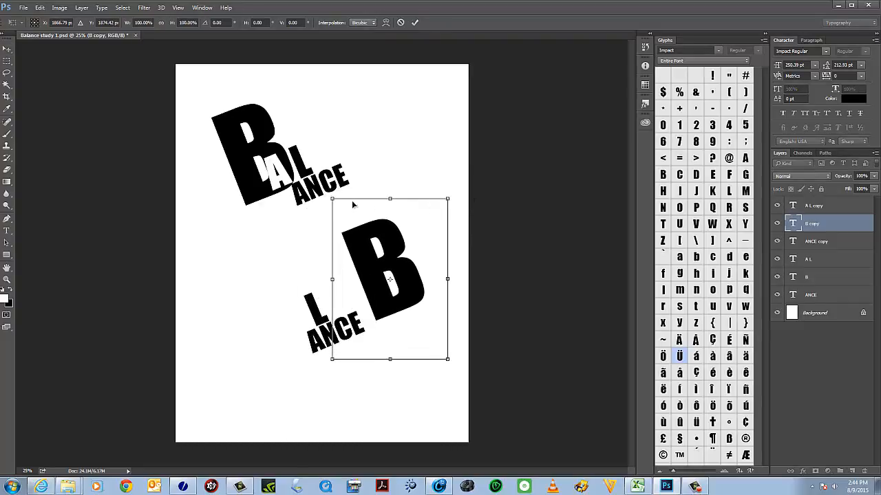
left_click_drag(333, 199, 368, 250)
left_click_drag(414, 323, 304, 285)
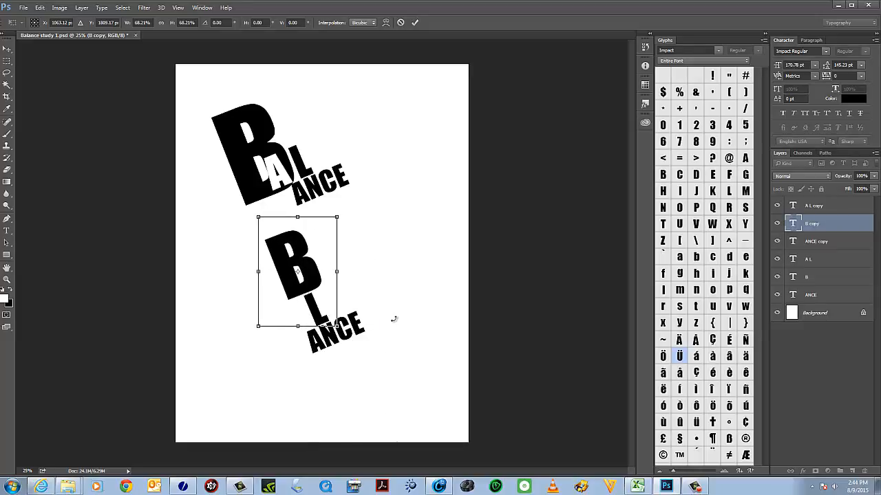
key("Return")
Rearrange the lower copy so ANCE sits directly under the B and the L stands below ANCE
left_click_drag(337, 333, 392, 277)
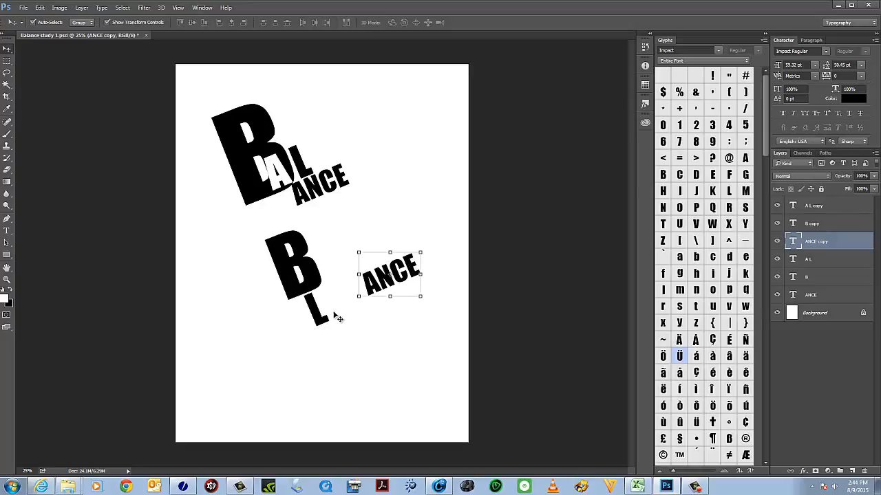
left_click(321, 324)
left_click_drag(320, 324, 331, 371)
left_click_drag(379, 279, 304, 306)
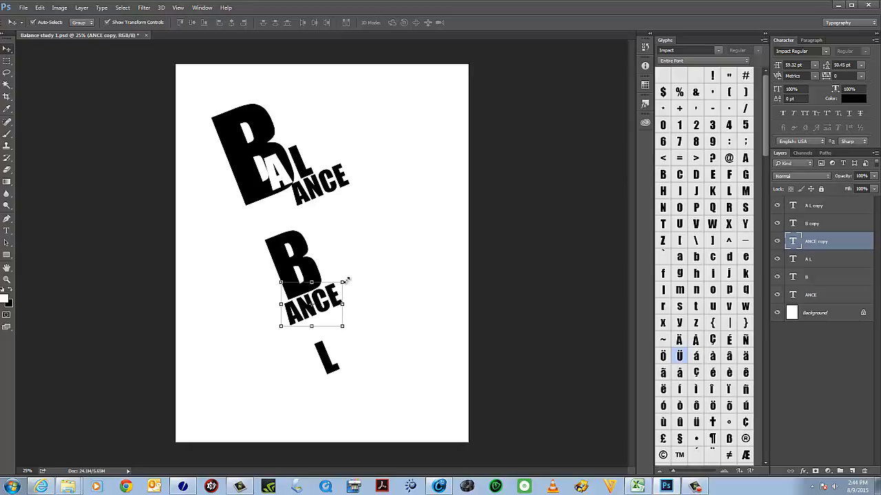
Enlarge the lower ANCE text to about 233% width and 223% height, fitting it between the B and the L
left_click_drag(343, 281, 425, 218)
left_click_drag(376, 265, 345, 304)
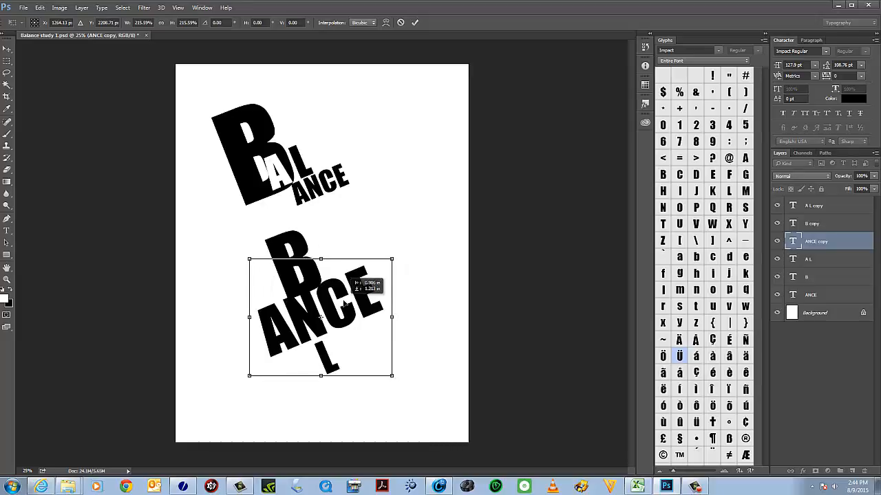
left_click_drag(392, 259, 348, 295)
mouse_move(348, 335)
left_mouse_down()
mouse_move(318, 335)
mouse_move(368, 334)
mouse_move(355, 332)
left_mouse_up()
left_click_drag(355, 294, 389, 267)
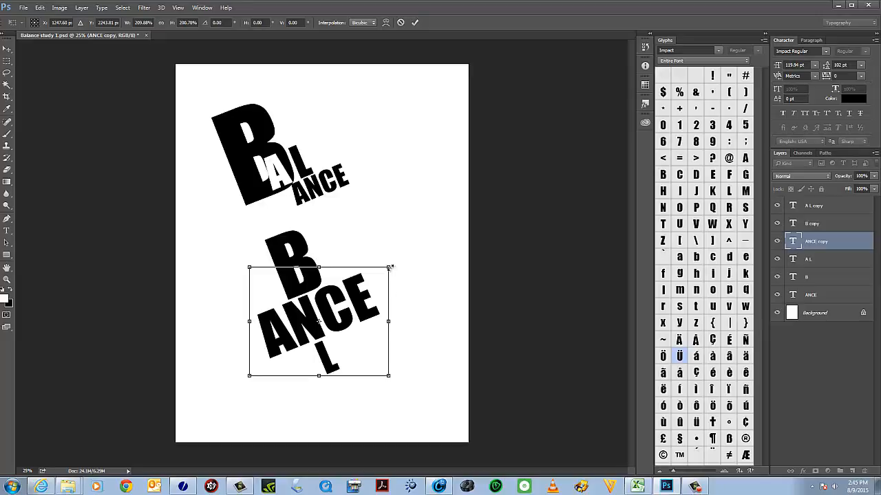
mouse_move(388, 320)
left_mouse_down()
mouse_move(374, 321)
mouse_move(384, 320)
left_mouse_up()
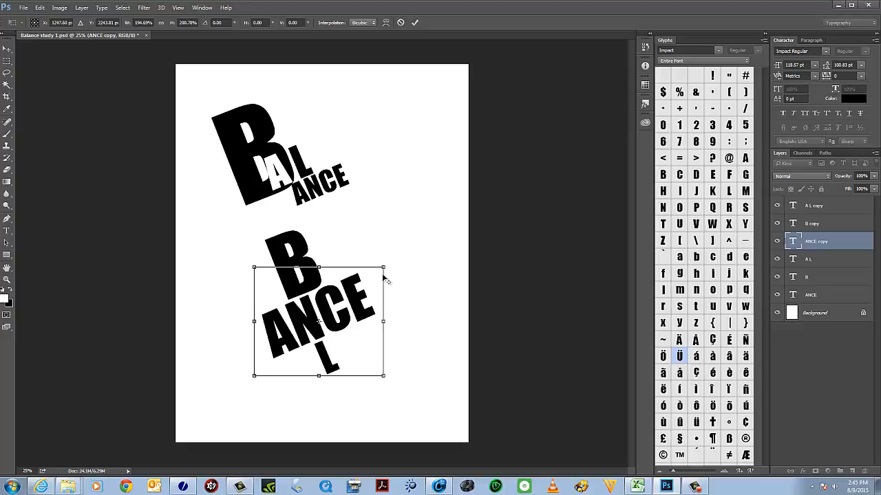
mouse_move(384, 264)
left_mouse_down()
mouse_move(375, 274)
mouse_move(395, 256)
left_mouse_up()
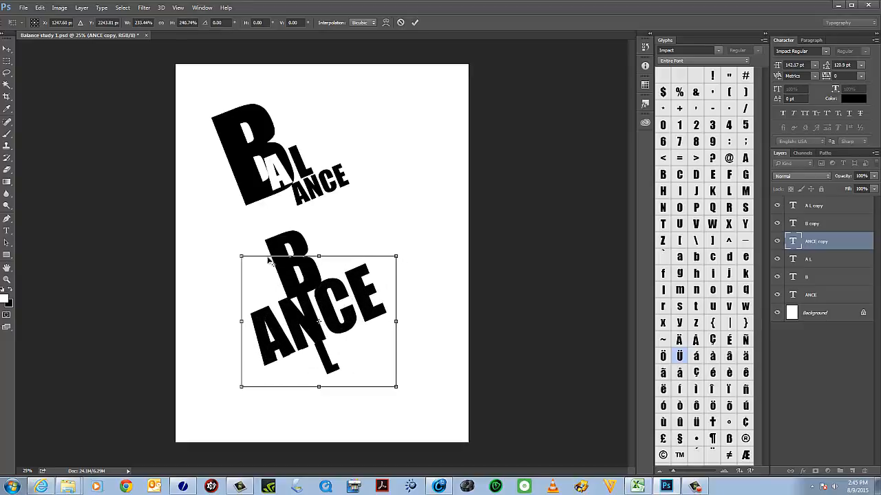
left_click_drag(320, 254, 328, 274)
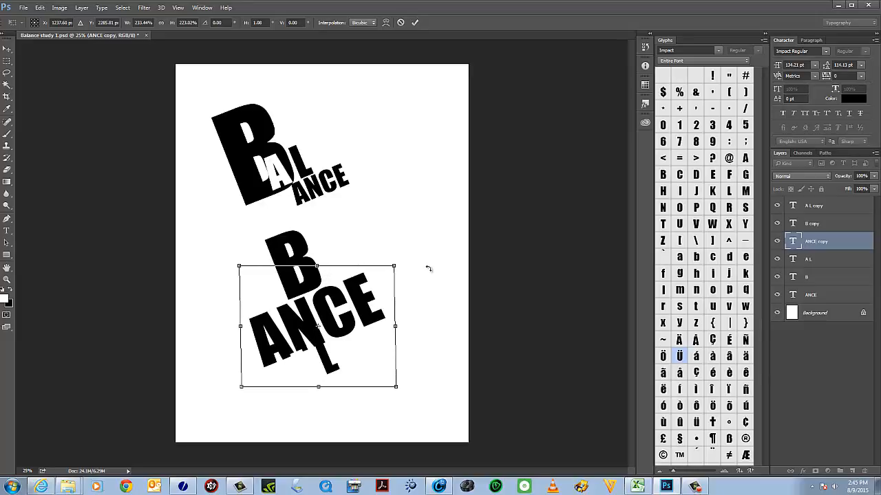
key("Return")
Scale the lower A L text to about 151% and place its L just beneath ANCE
left_click_drag(329, 359, 401, 446)
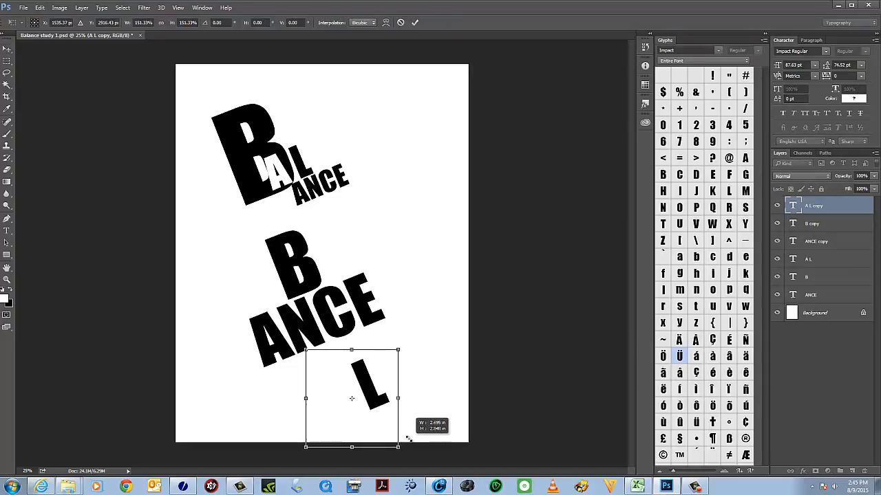
left_click_drag(377, 392, 349, 377)
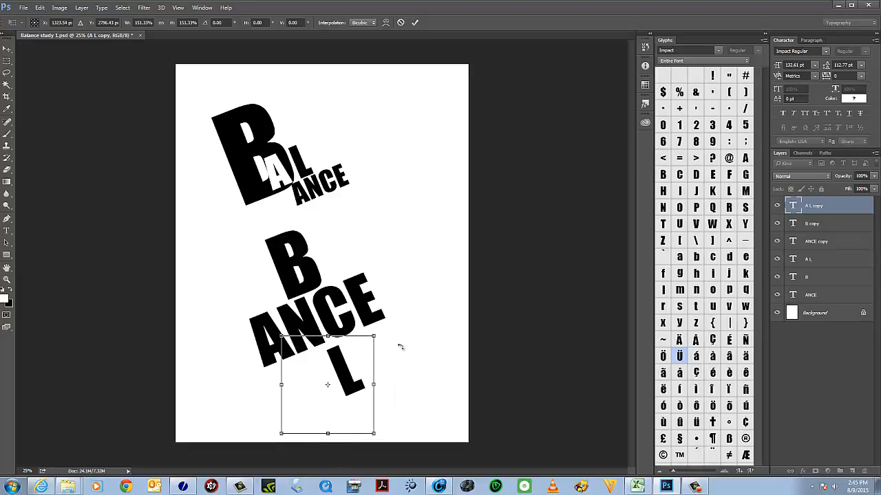
key("Return")
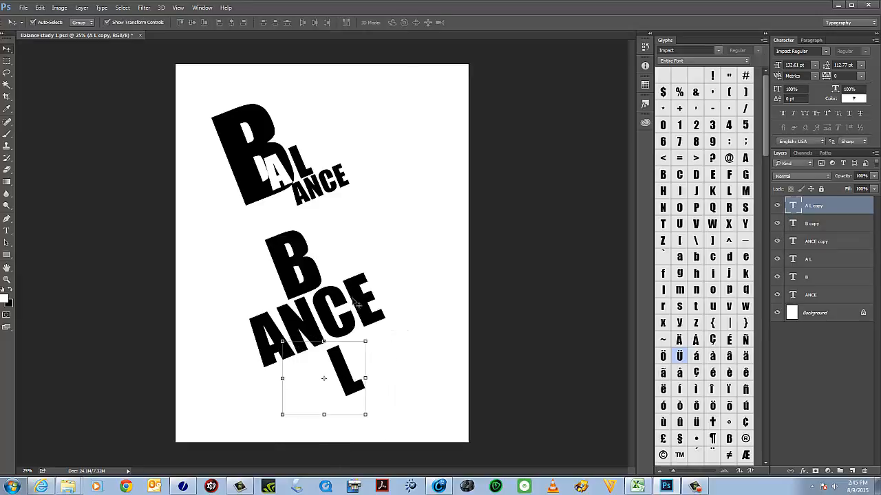
Rotate the lower ANCE text to about -16.9 degrees and shift it so it rests on top of the L
left_click(357, 302)
left_click_drag(386, 271, 387, 251)
key("Return")
left_click_drag(384, 248, 380, 245)
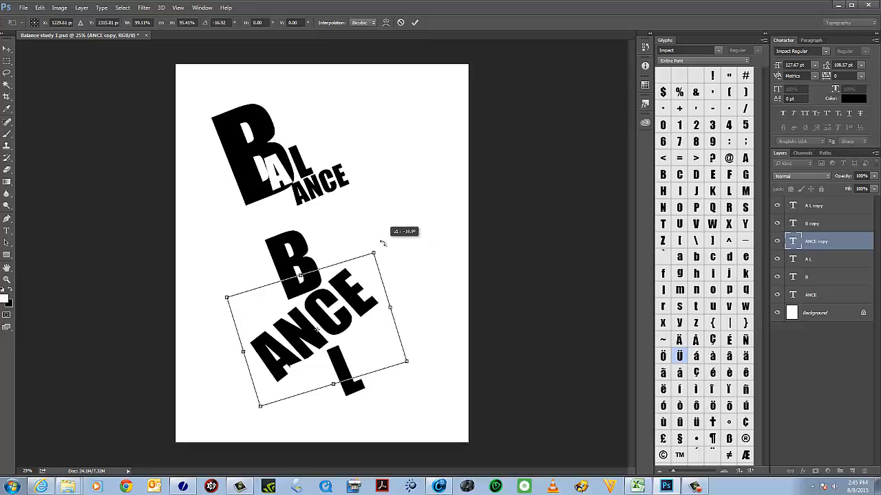
left_click_drag(327, 302, 349, 294)
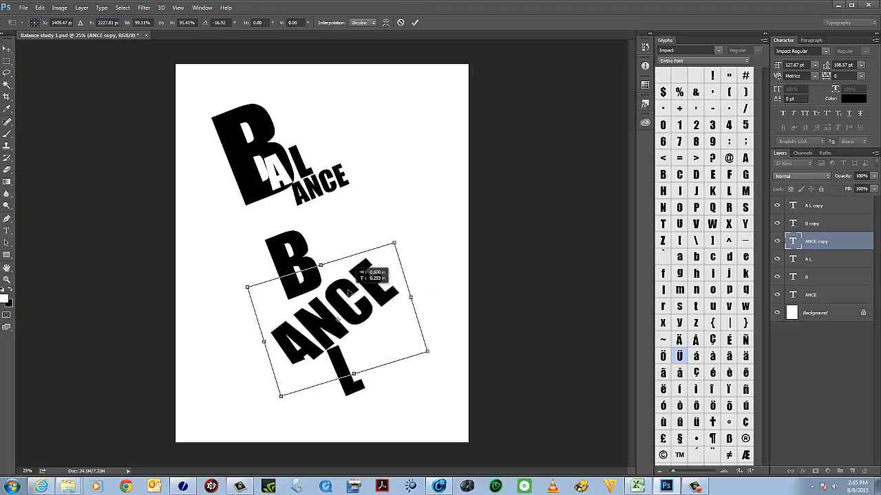
key("Return")
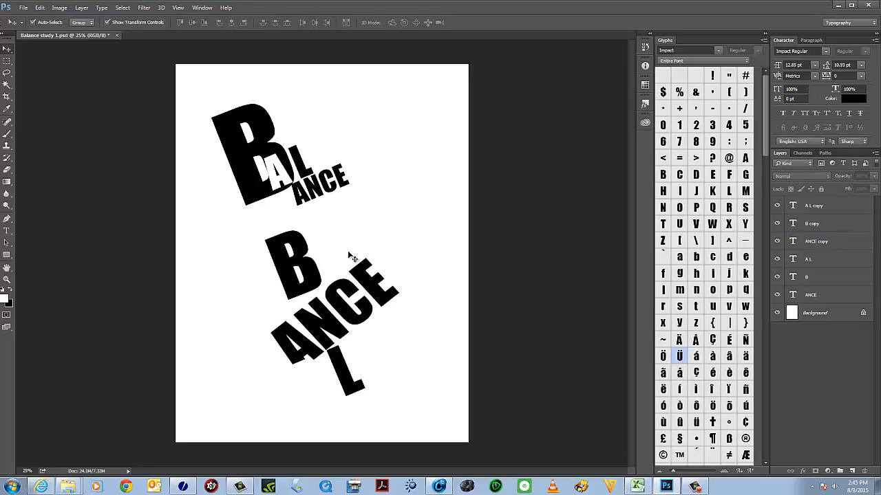
Rotate the lower B by 15 degrees and reposition it so it stands on the tilted ANCE
left_click(296, 261)
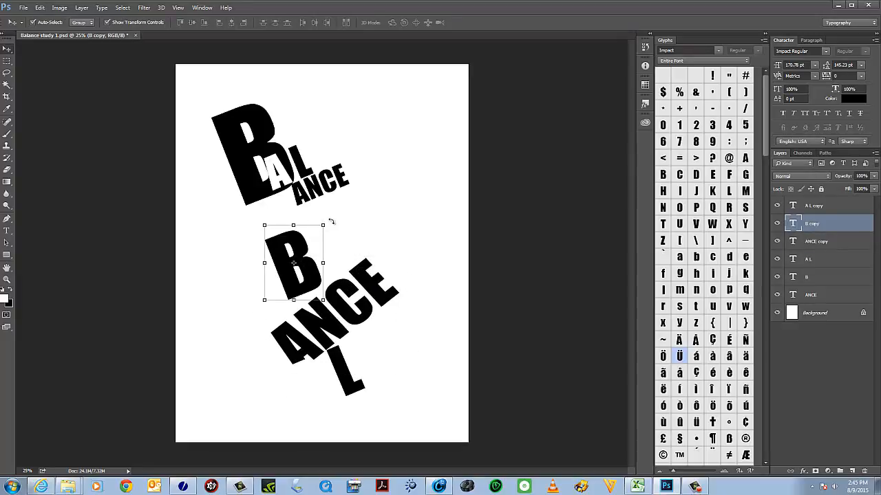
left_click_drag(331, 221, 346, 246)
left_click_drag(301, 279, 308, 275)
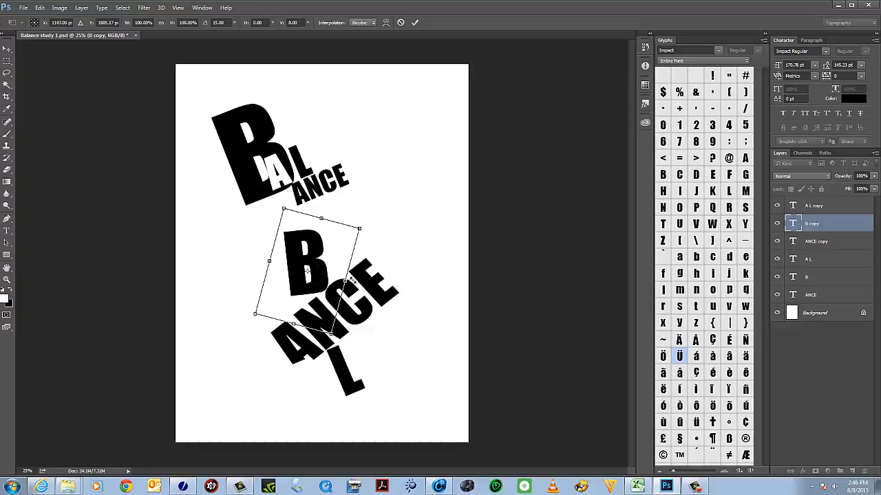
left_click(7, 50)
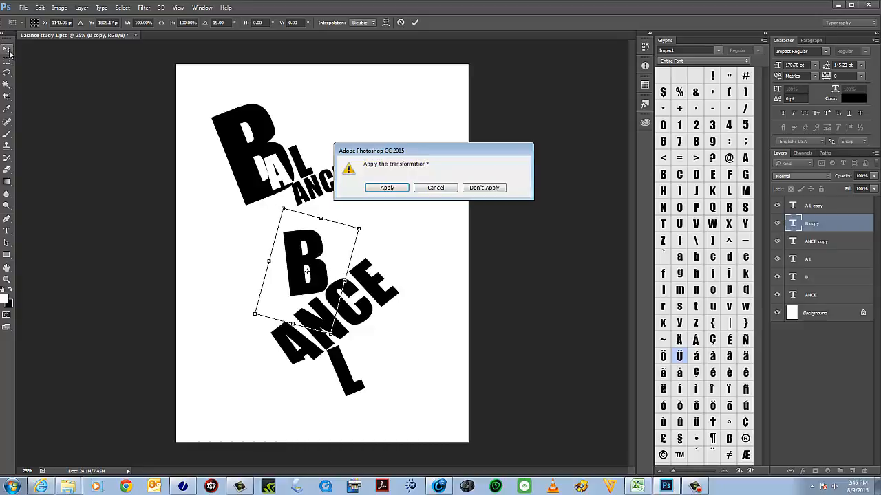
left_click(388, 187)
left_click_drag(295, 244, 292, 249)
left_click(273, 243)
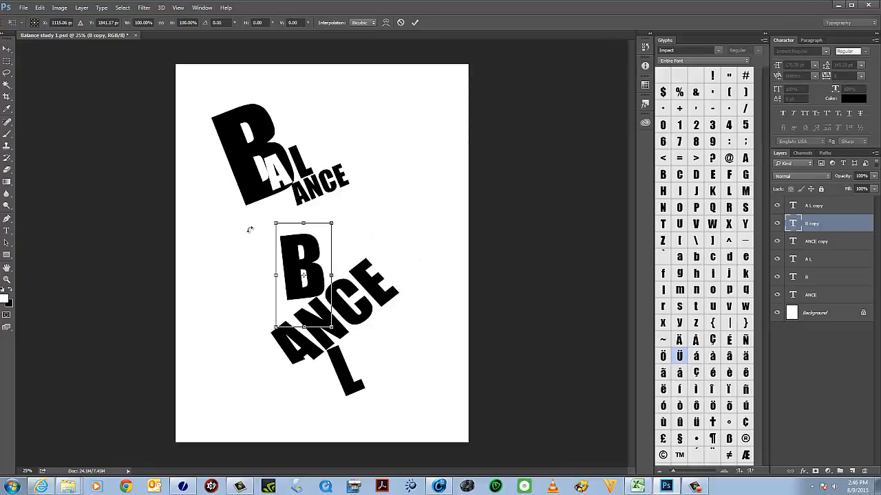
key("Return")
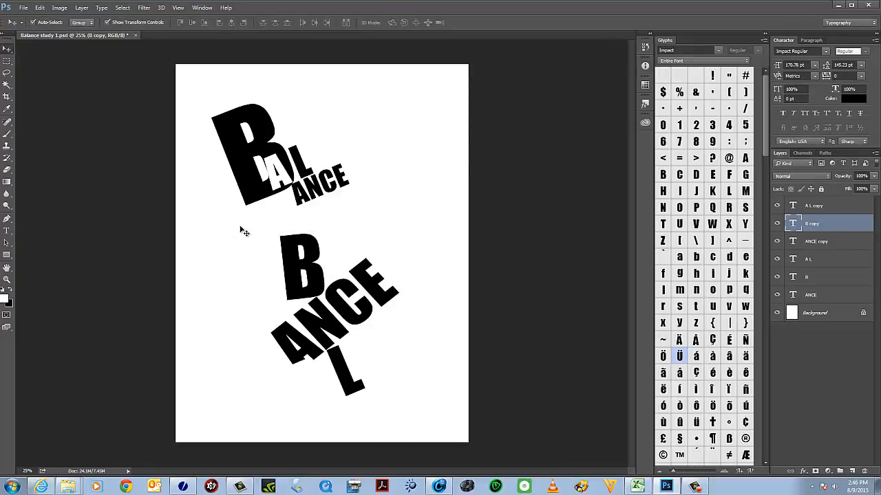
Move the three lower text layers together down and left beneath the original design, and deselect them
left_click_drag(240, 227, 441, 419)
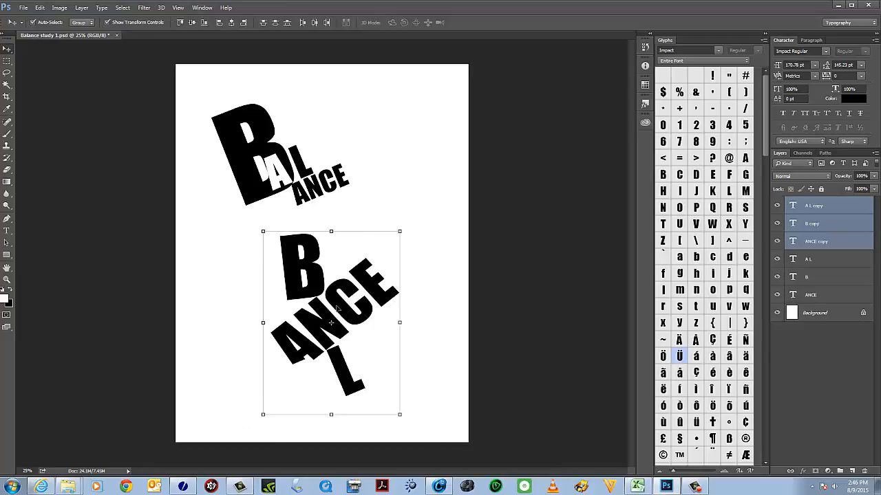
left_click_drag(338, 311, 286, 335)
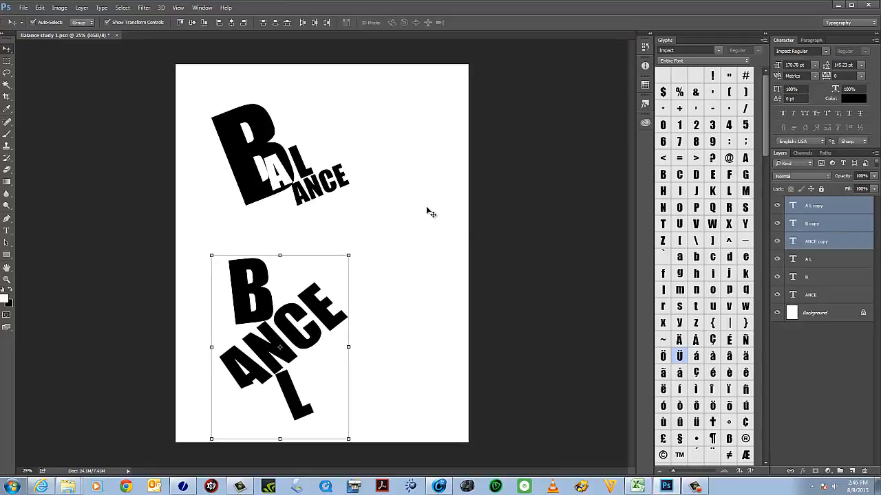
left_click(374, 200)
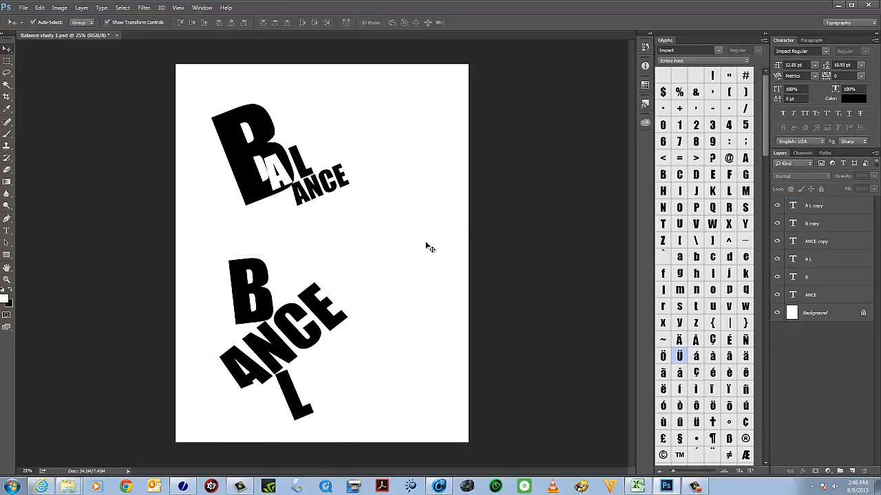
Scale the lower A L text to about 139% and move it clear of ANCE's lower right side
left_click(265, 364)
left_click(253, 398)
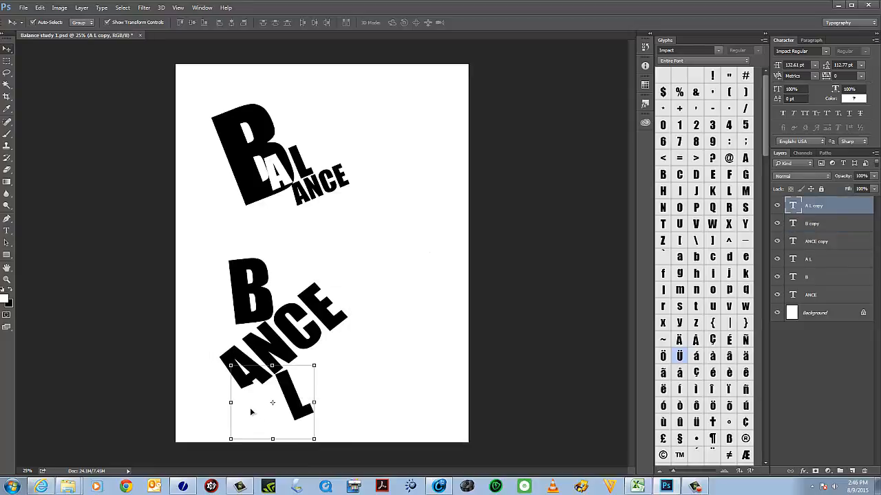
mouse_move(249, 408)
left_mouse_down()
mouse_move(242, 405)
mouse_move(254, 415)
mouse_move(277, 405)
mouse_move(251, 401)
left_mouse_up()
left_click_drag(318, 438, 334, 452)
left_click_drag(342, 375, 376, 337)
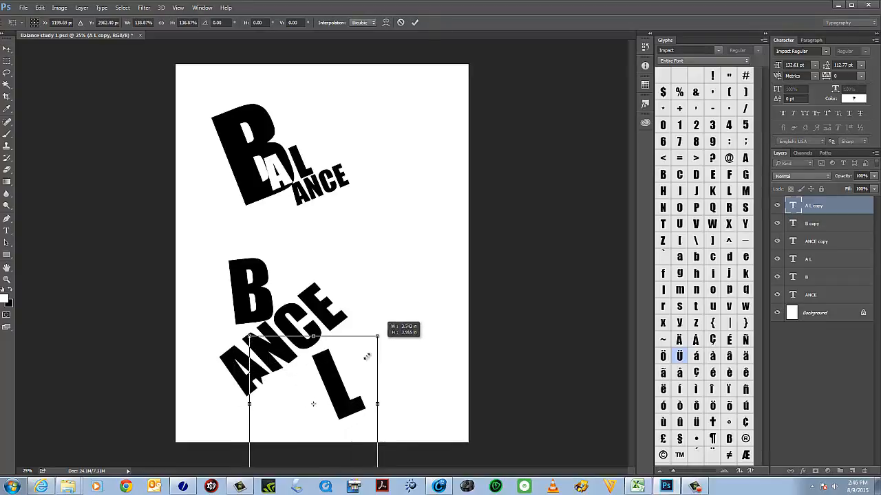
left_click_drag(344, 363, 361, 385)
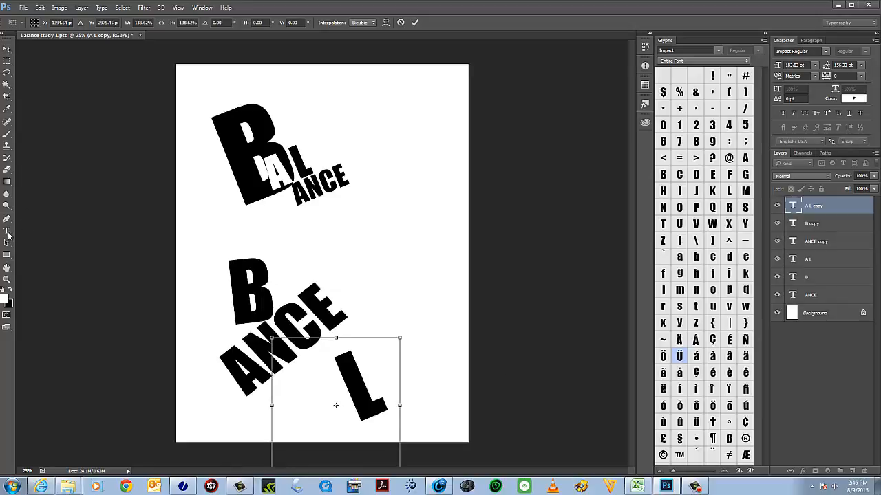
Delete the white A from the lower A L text, keeping only the L
left_click(8, 235)
left_click(386, 188)
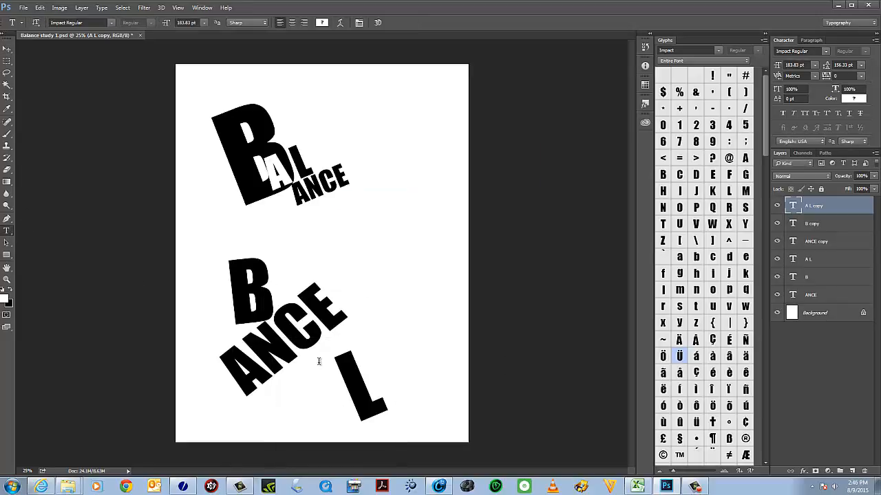
left_click(333, 396)
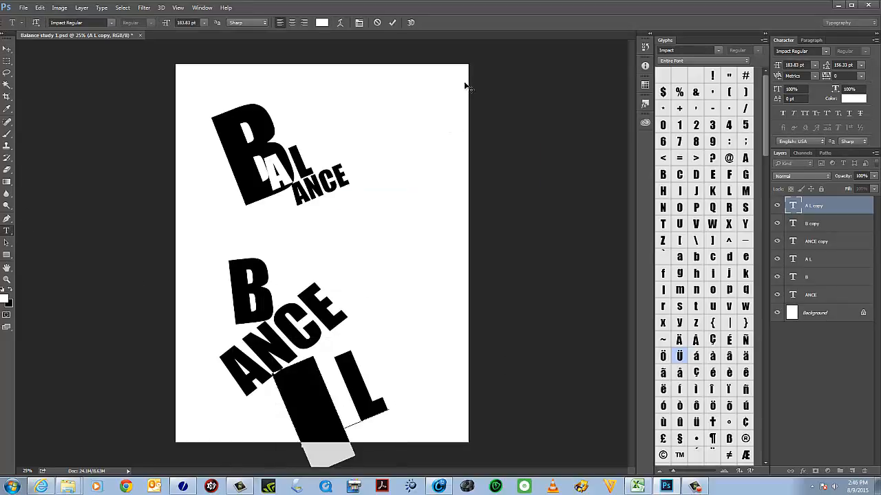
key("BackSpace")
left_click(6, 51)
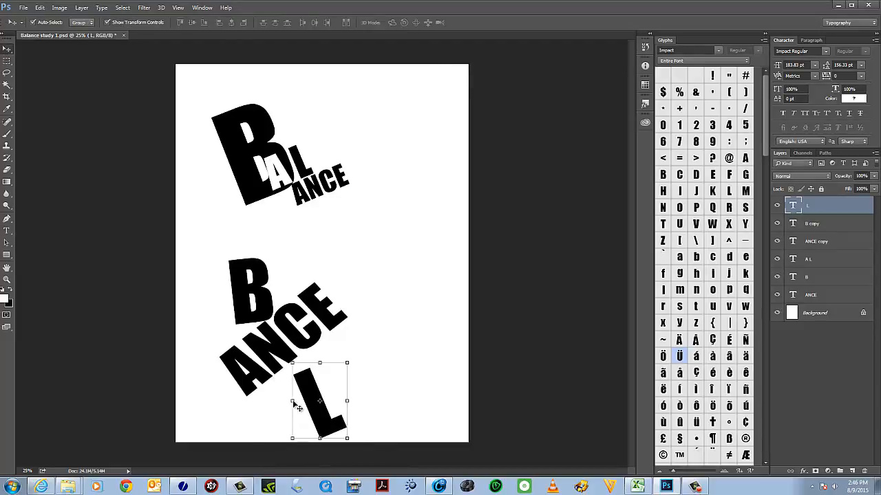
Move the lower L up toward ANCE and rotate it about 22.7 degrees so it stands upright
left_click_drag(313, 416, 307, 406)
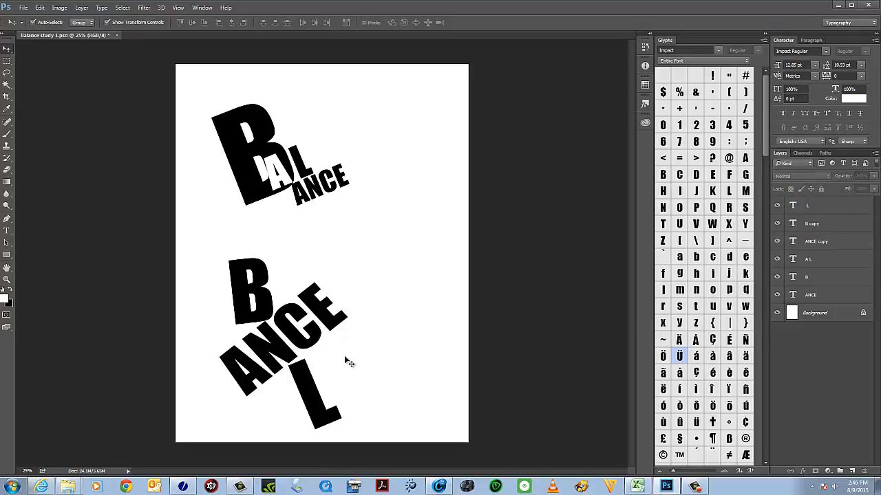
left_click_drag(350, 348, 394, 371)
key("Return")
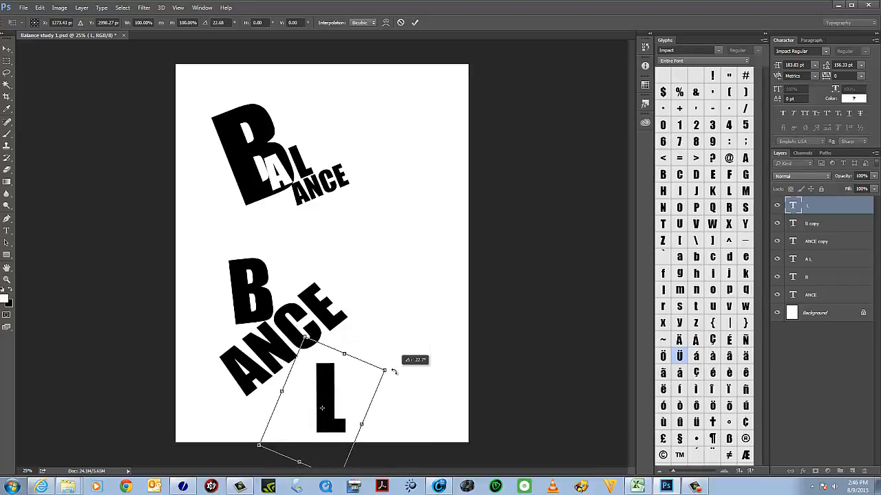
key("Return")
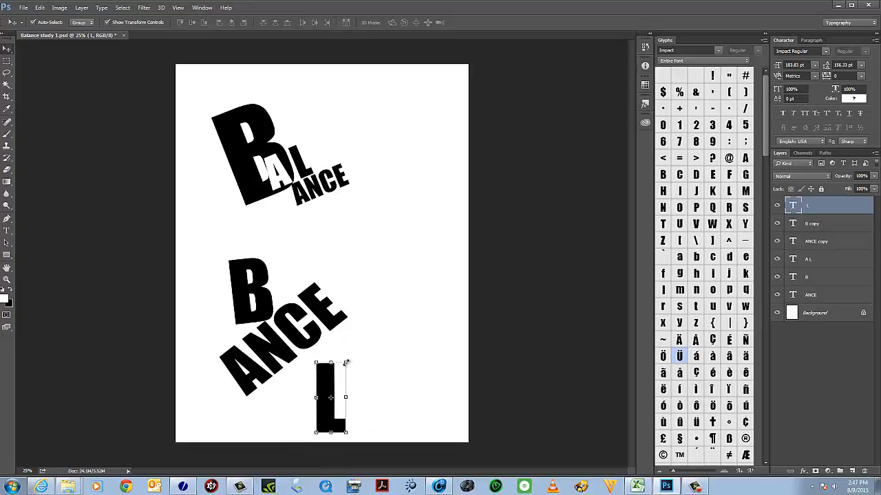
Scale the upright L to about 135% and position it beneath the tilted ANCE
left_click_drag(346, 363, 366, 344)
left_click_drag(316, 443, 268, 467)
mouse_move(342, 406)
left_mouse_down()
mouse_move(315, 413)
mouse_move(337, 405)
left_mouse_up()
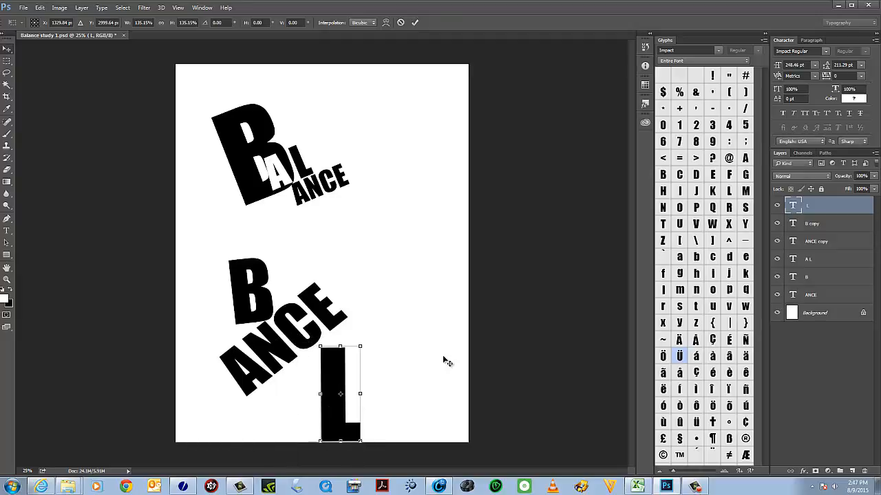
key("Return")
Move the lower ANCE up and right to balance on the L, and place the B on it rotated about 7.9 degrees
left_click_drag(326, 312, 358, 298)
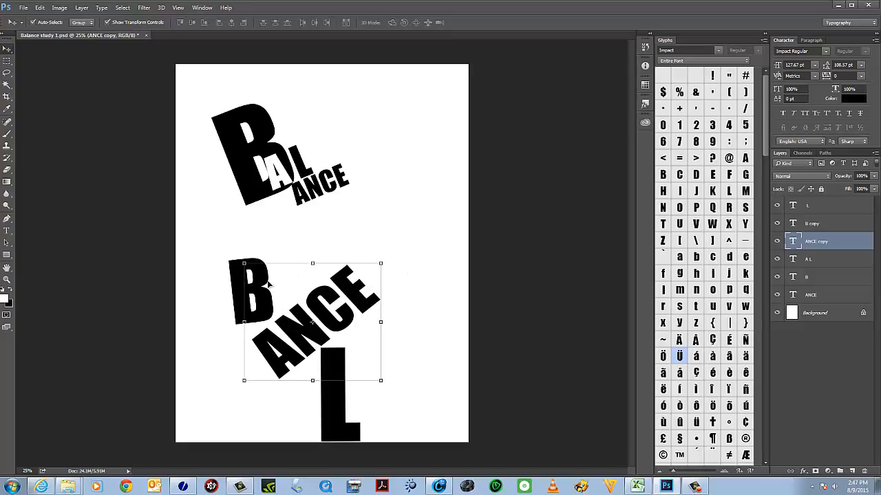
left_click_drag(268, 284, 332, 232)
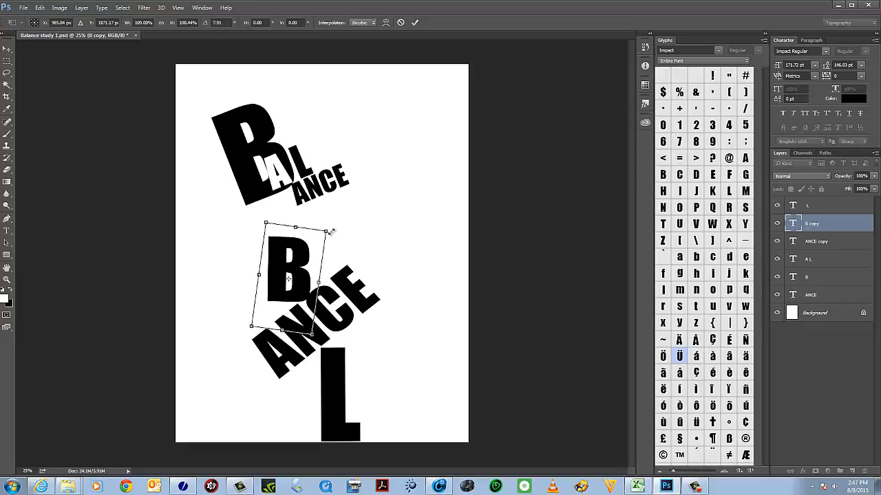
key("Return")
left_click(357, 244)
Scale the lower B, ANCE and L layers down together proportionally and deselect them
left_click_drag(242, 249, 386, 440)
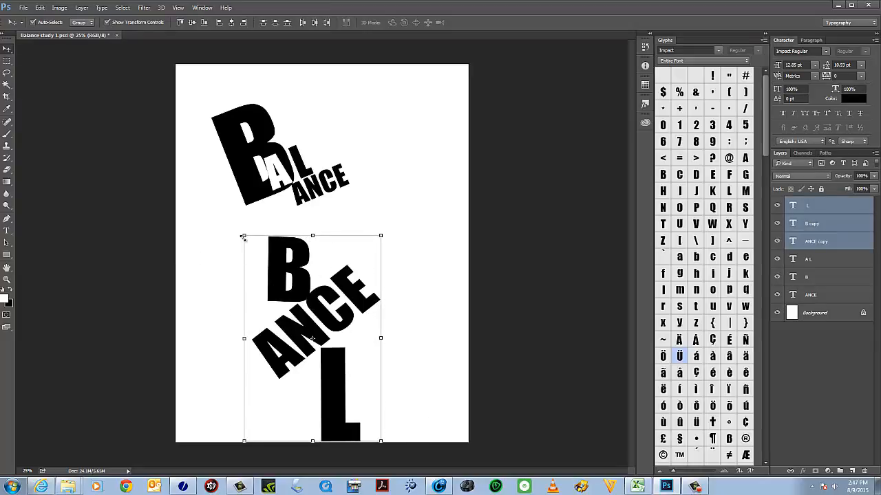
left_click_drag(243, 237, 299, 317)
key("Return")
left_click(414, 335)
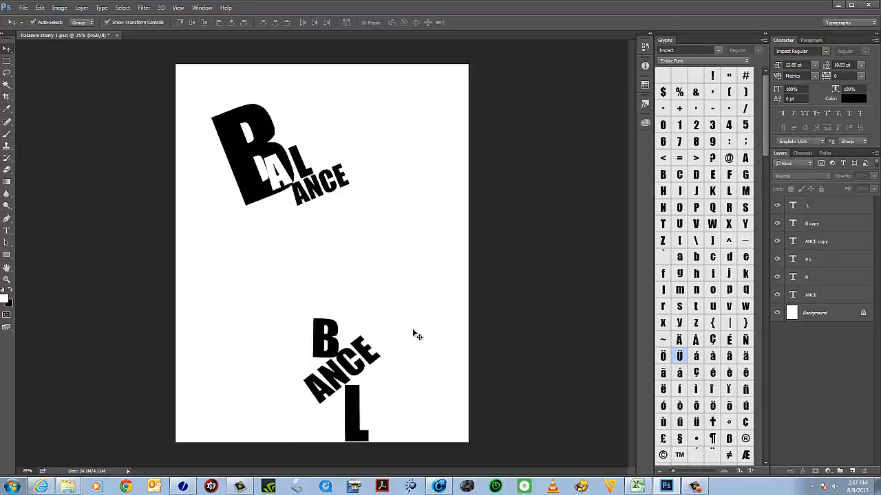
Move the three reduced text layers together up and left beneath the original design, and deselect them
left_click_drag(270, 297, 385, 426)
left_click_drag(334, 349, 252, 274)
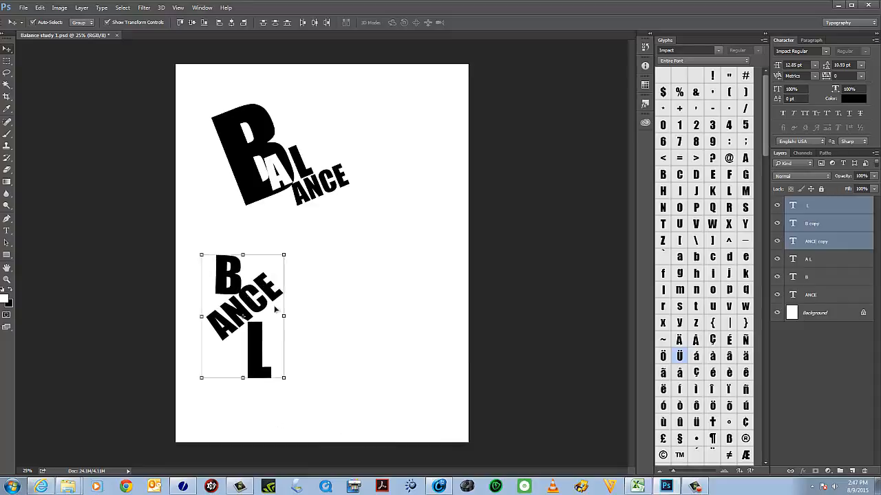
left_click(397, 327)
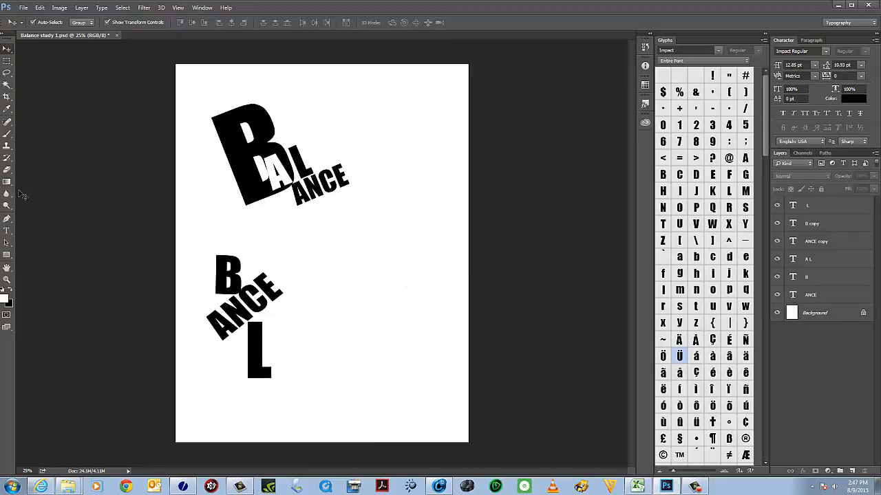
Add a black lowercase "a" in Impact on the page's blank right side and enlarge it to about 235 pt
left_click(6, 230)
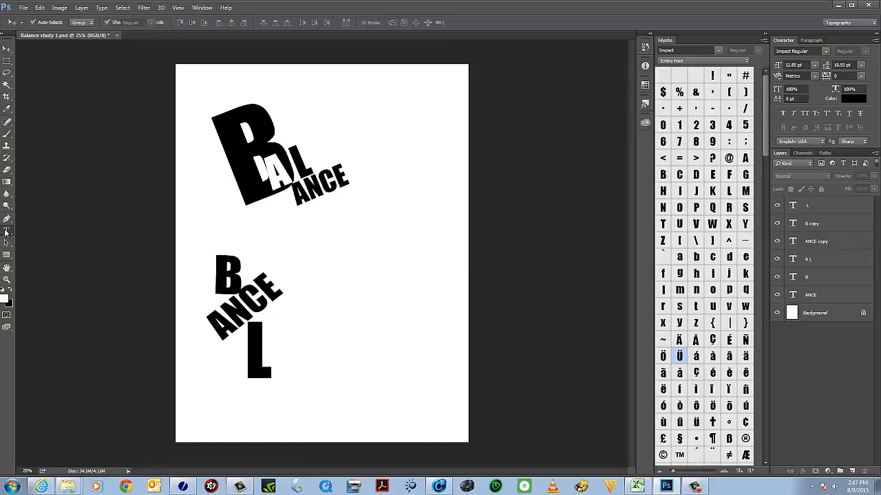
left_click(370, 264)
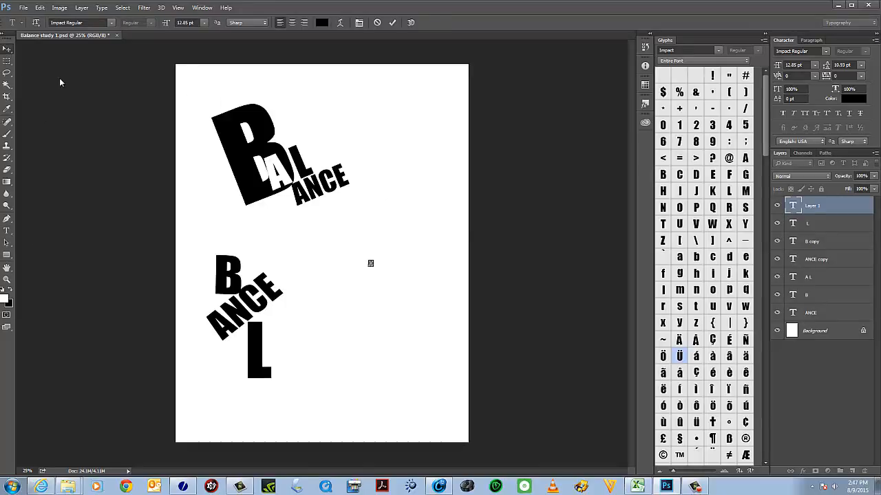
left_click_drag(370, 262, 463, 180)
left_click_drag(412, 268, 438, 328)
key("Return")
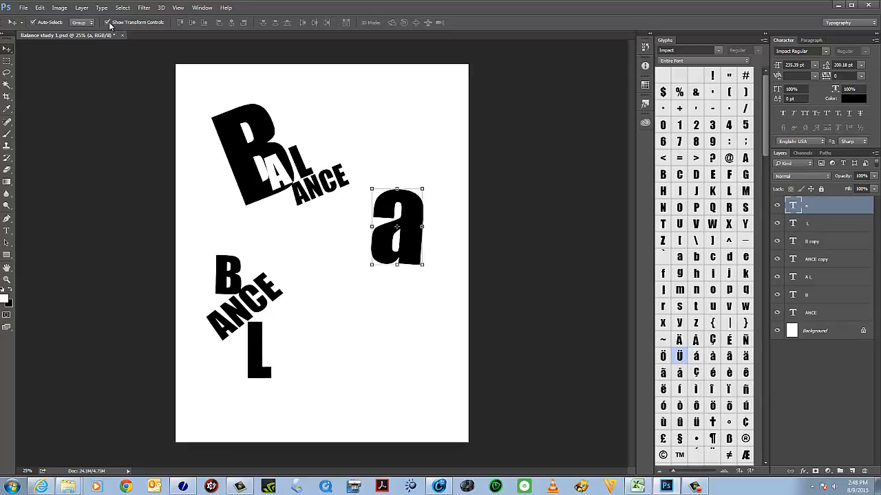
Rotate the large lowercase "a" clockwise by about 29 degrees
left_click_drag(431, 183, 460, 198)
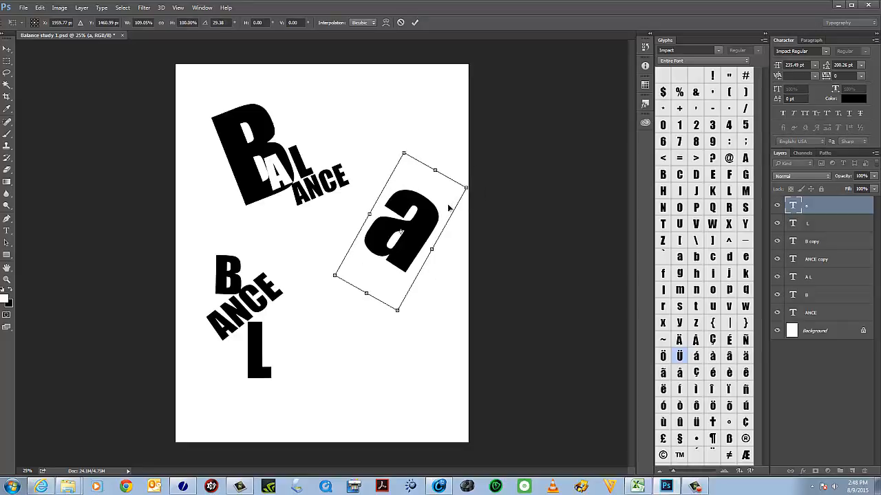
key("Return")
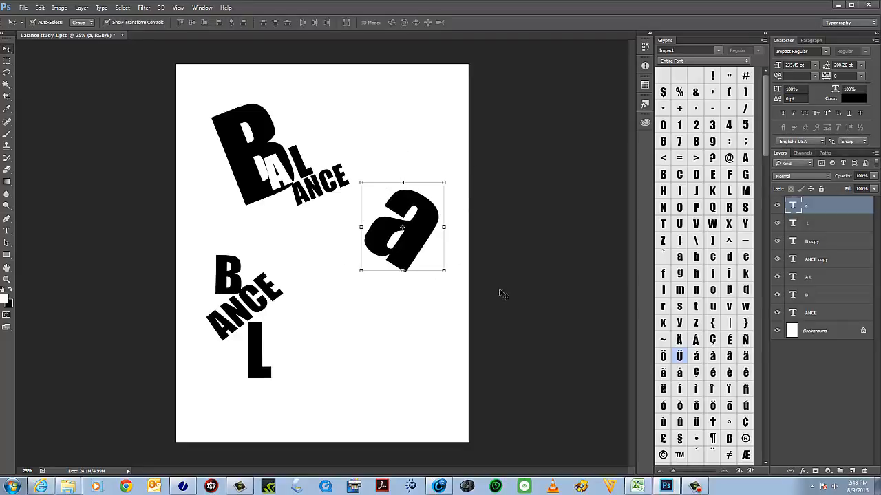
left_click(695, 488)
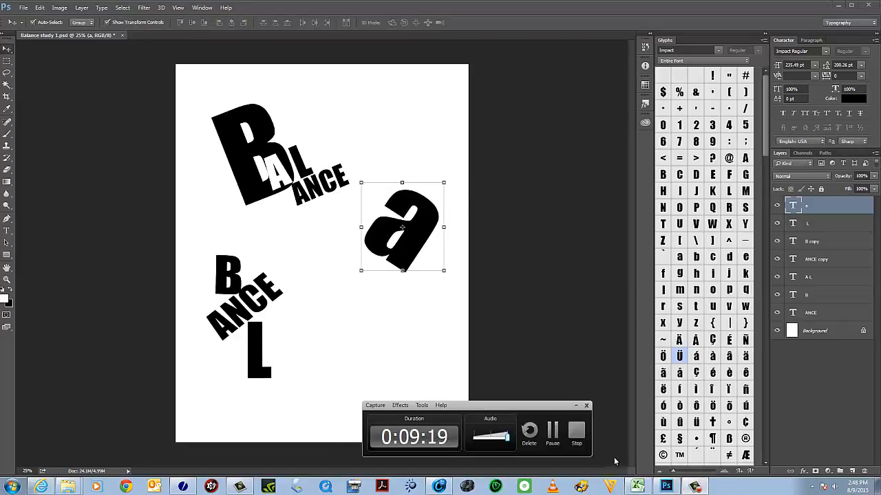